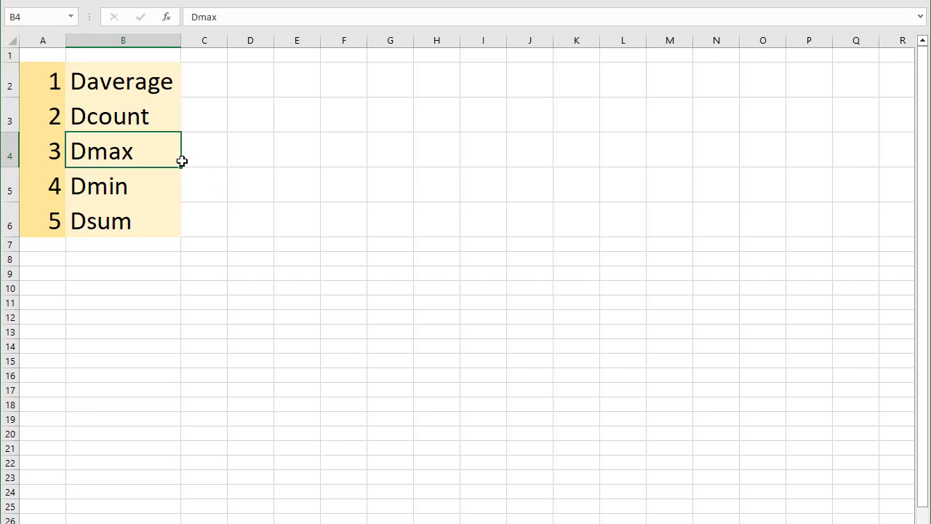
# Review the five database functions listed in B2:B6, from Daverage to Dsum
pyautogui.click(130, 90)
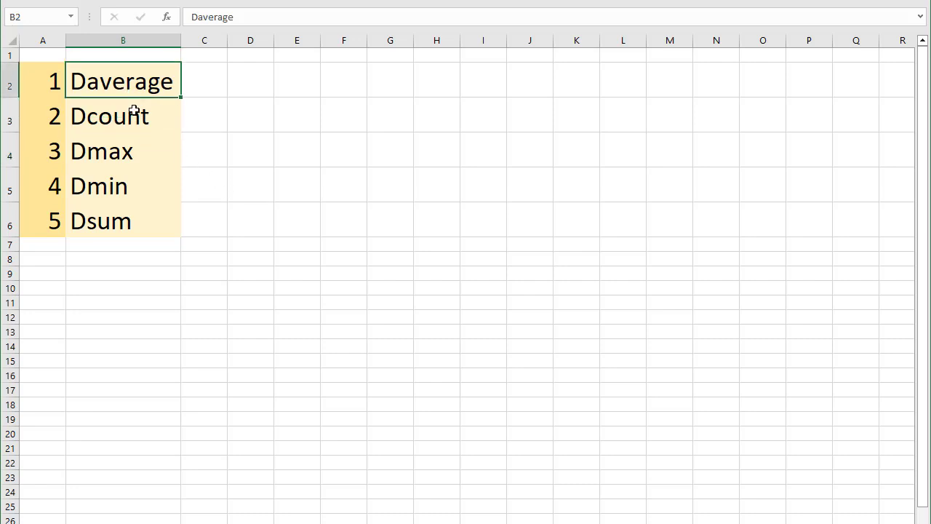
pyautogui.click(125, 123)
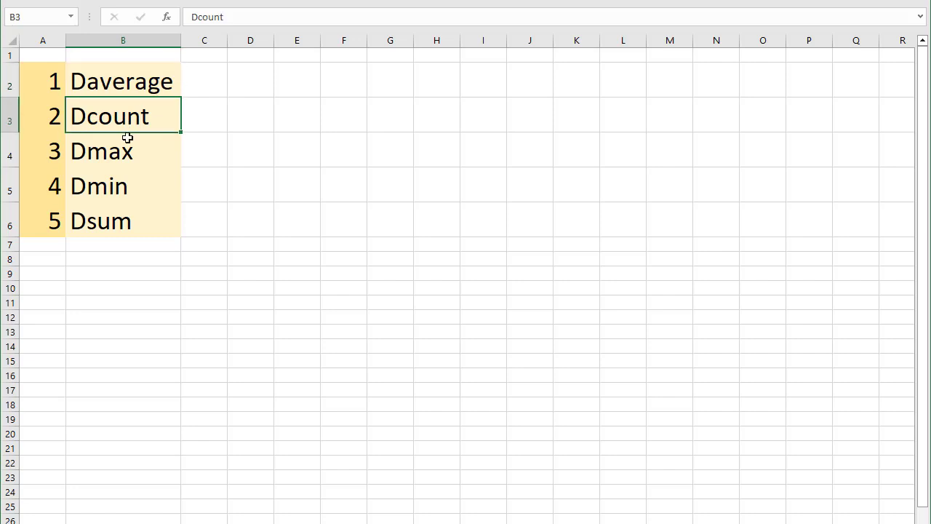
pyautogui.click(126, 153)
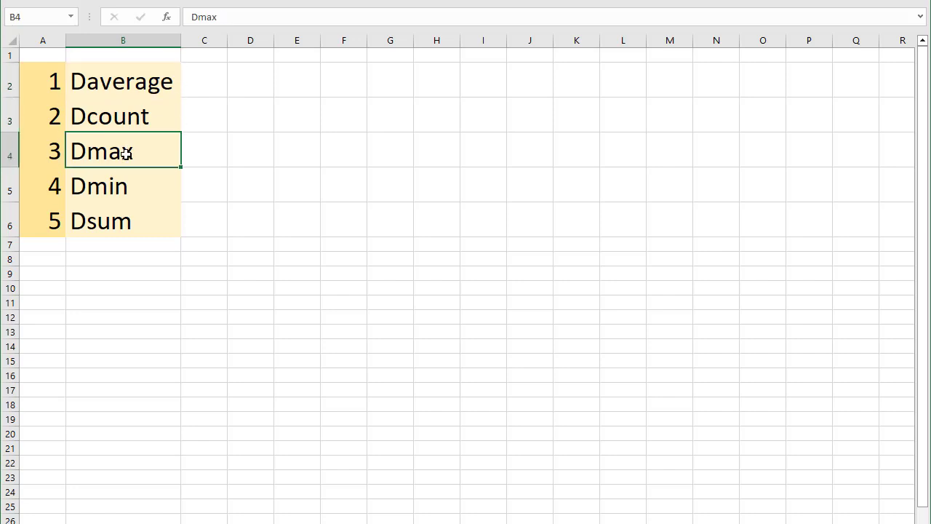
pyautogui.click(122, 188)
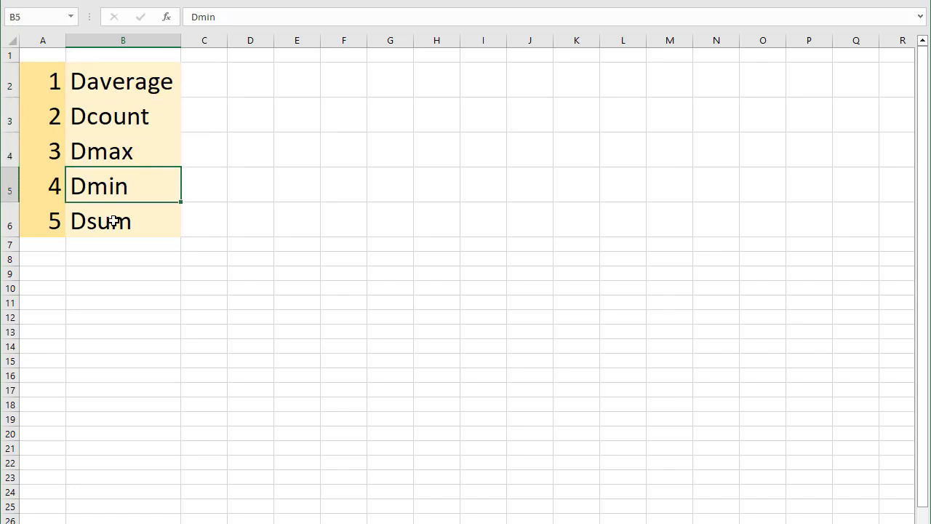
pyautogui.click(114, 222)
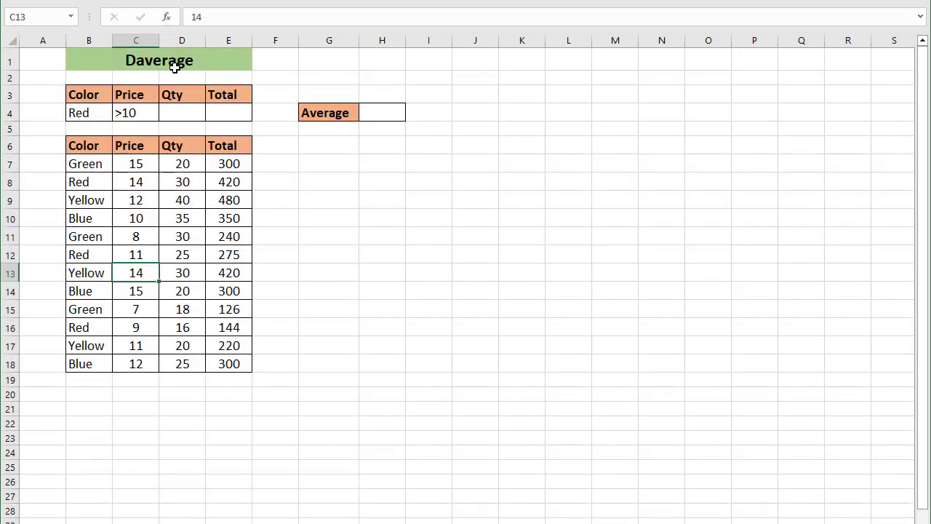
# Examine the Daverage sheet's data table in B6:E18, the empty Average cell, and the Color and Price criteria in row 4
pyautogui.click(174, 67)
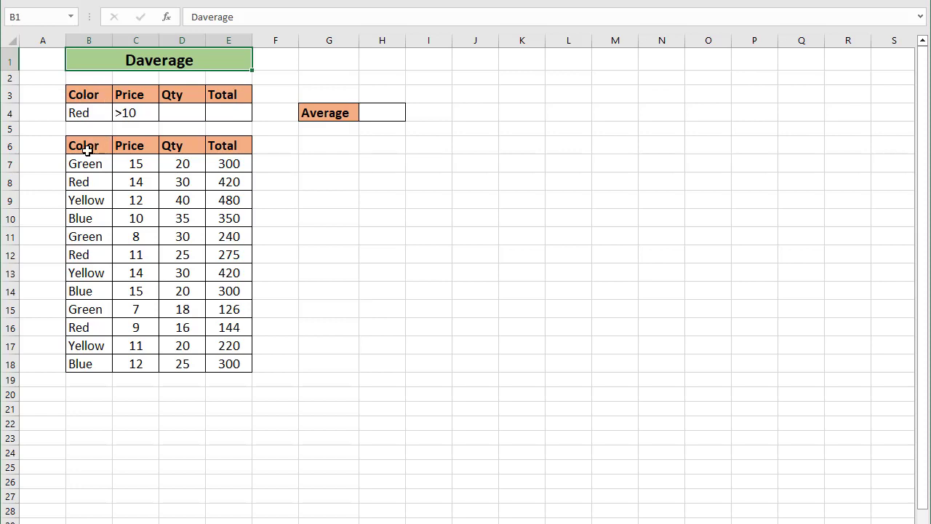
pyautogui.moveTo(87, 148); pyautogui.dragTo(220, 360)
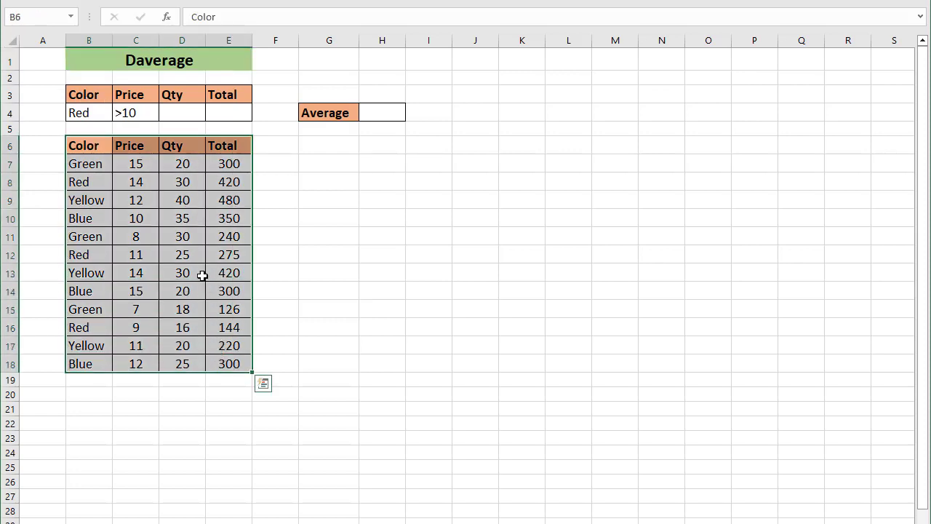
pyautogui.click(383, 112)
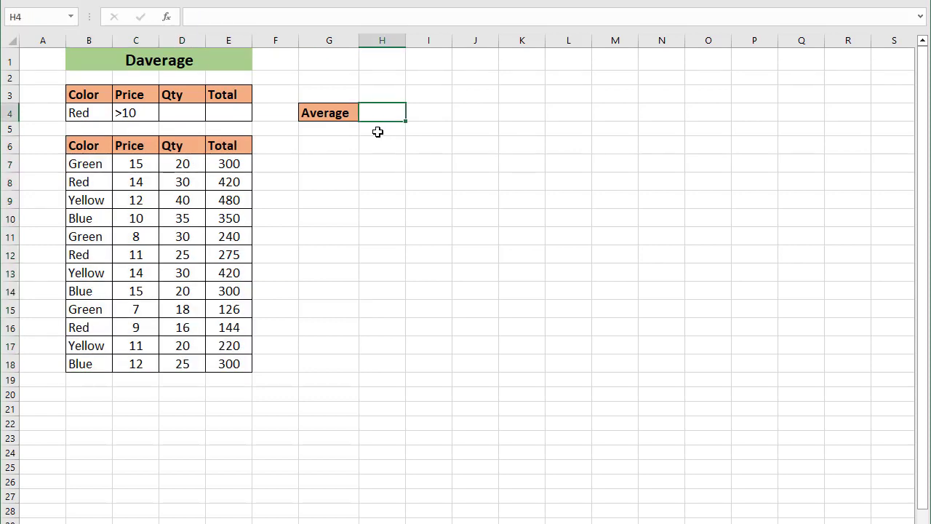
pyautogui.click(84, 117)
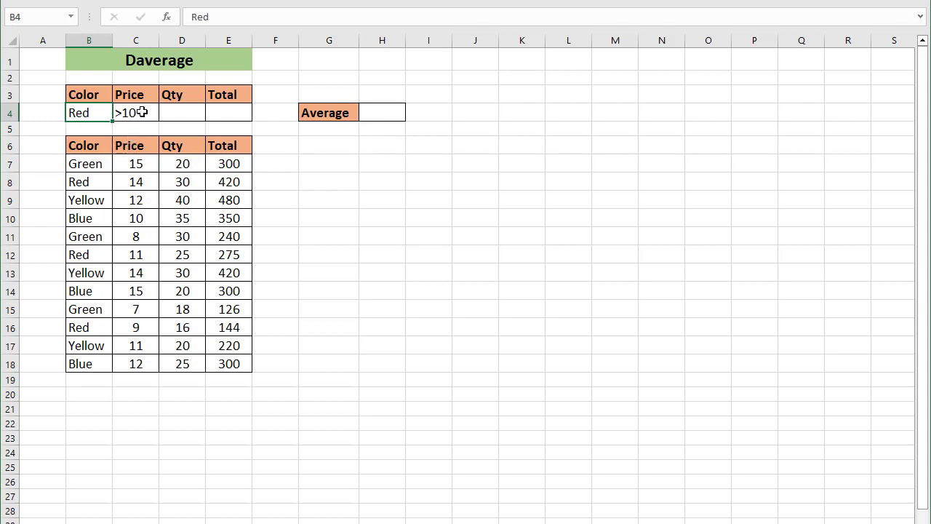
pyautogui.click(140, 114)
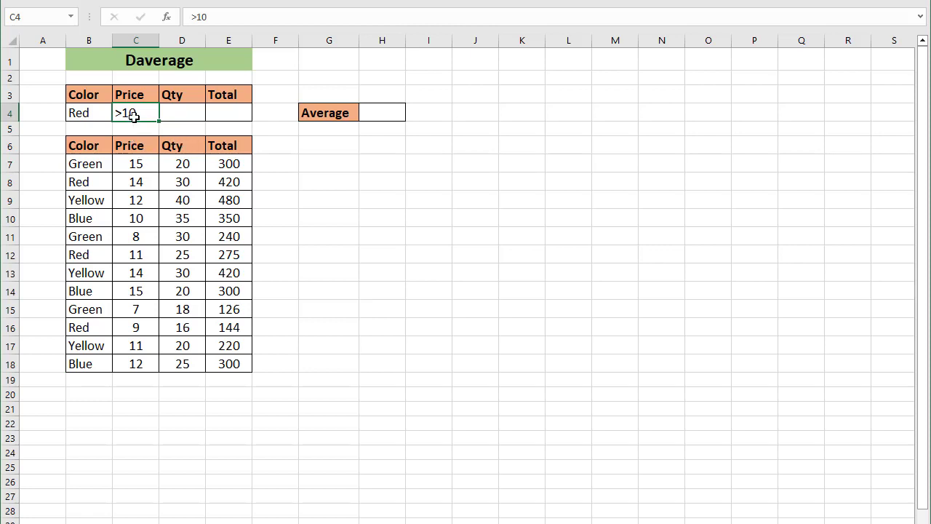
pyautogui.click(85, 117)
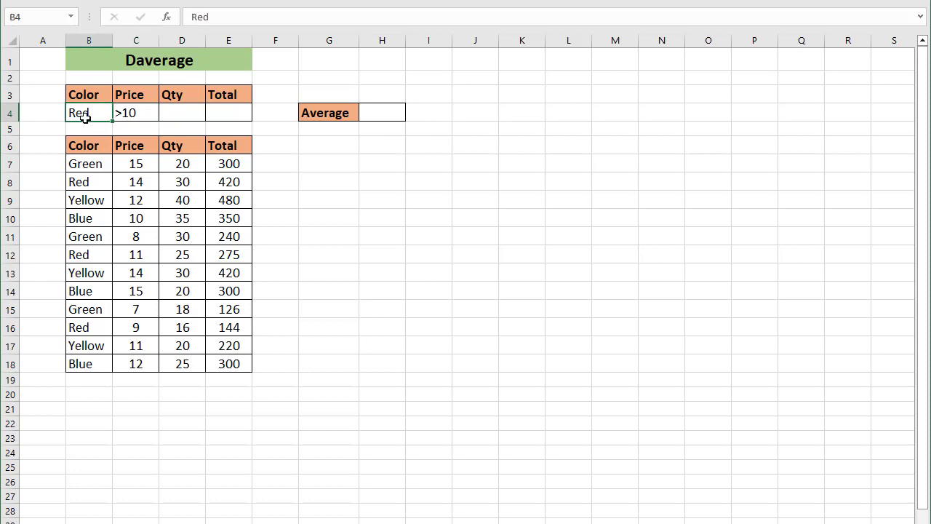
# Enter =DAVERAGE(B6:E18,"Total",B3:E4) in H4 to average the Total of the records matching the criteria
pyautogui.click(381, 110)
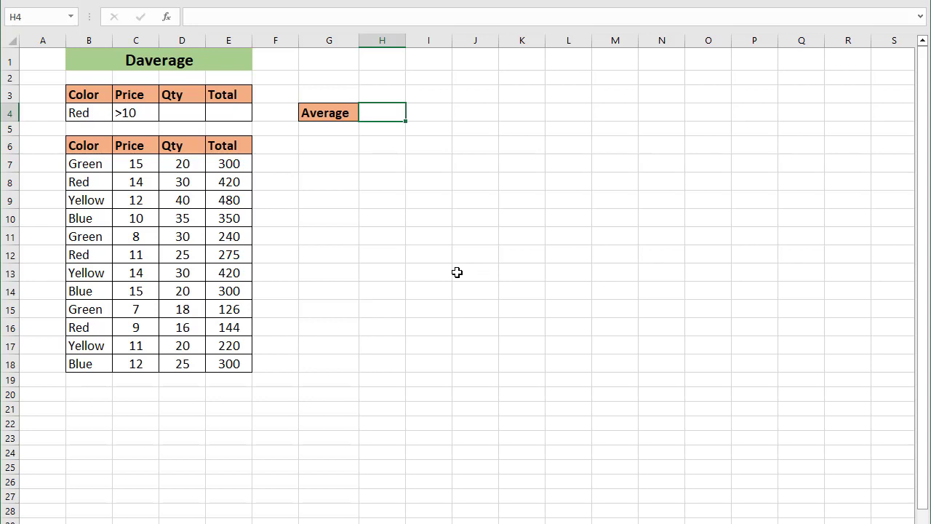
pyautogui.write('=d')
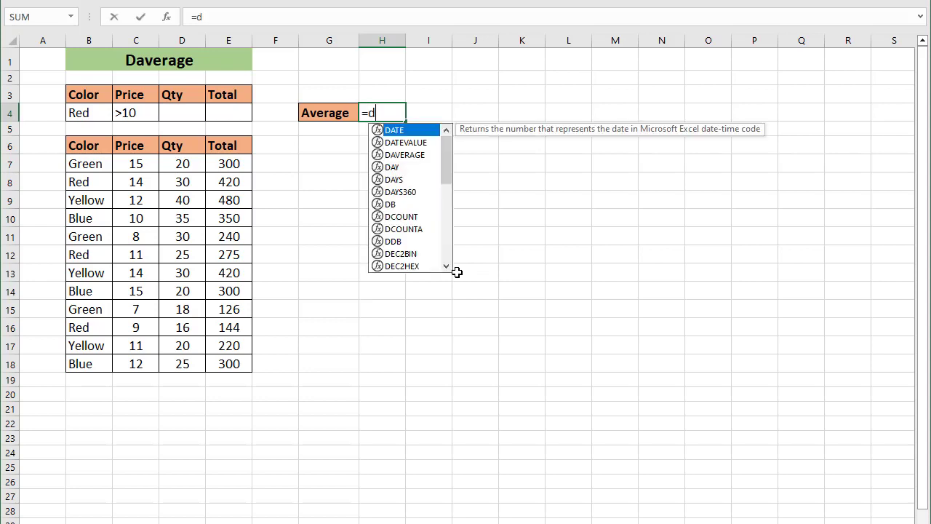
pyautogui.write('av')
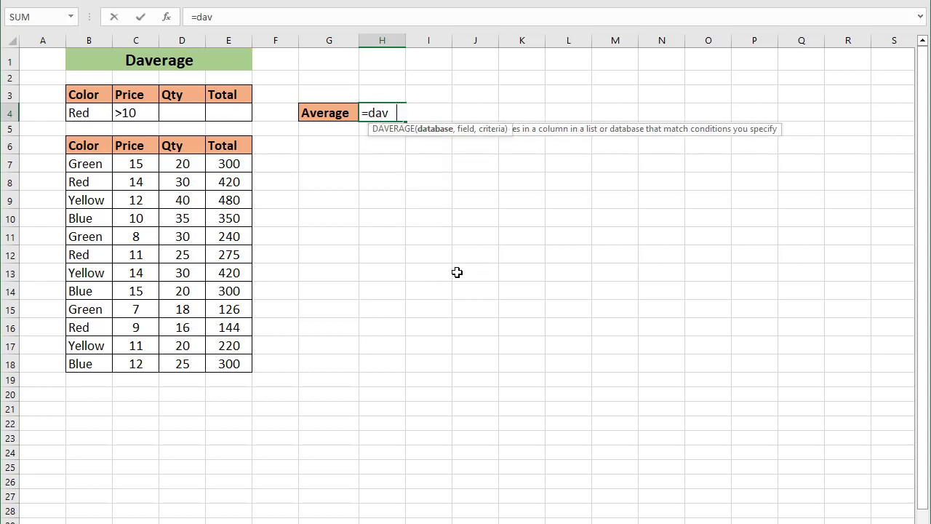
pyautogui.press('Tab')
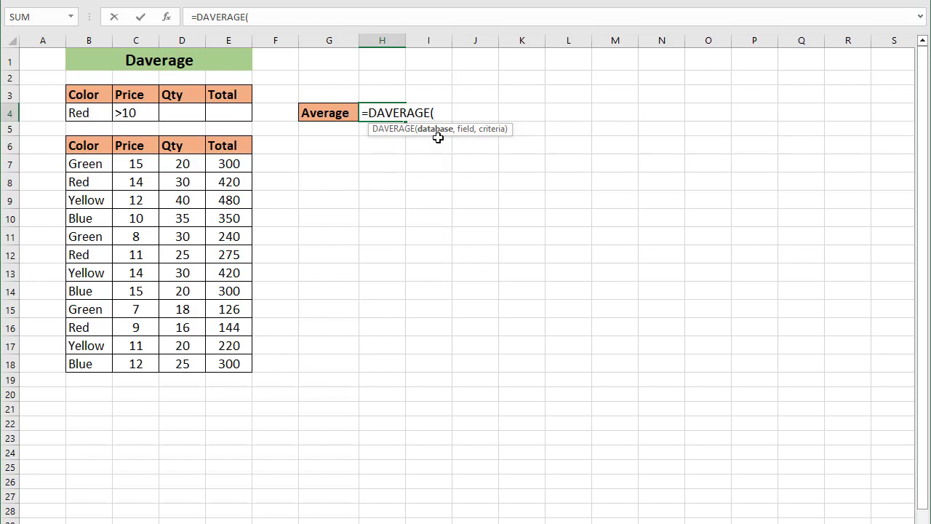
pyautogui.moveTo(73, 145); pyautogui.dragTo(235, 352)
pyautogui.write(',')
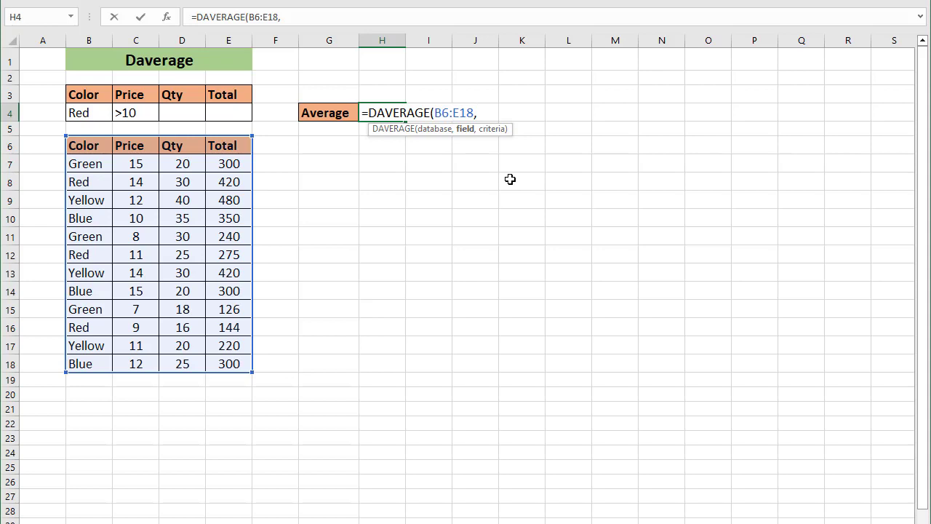
pyautogui.write('"Total",')
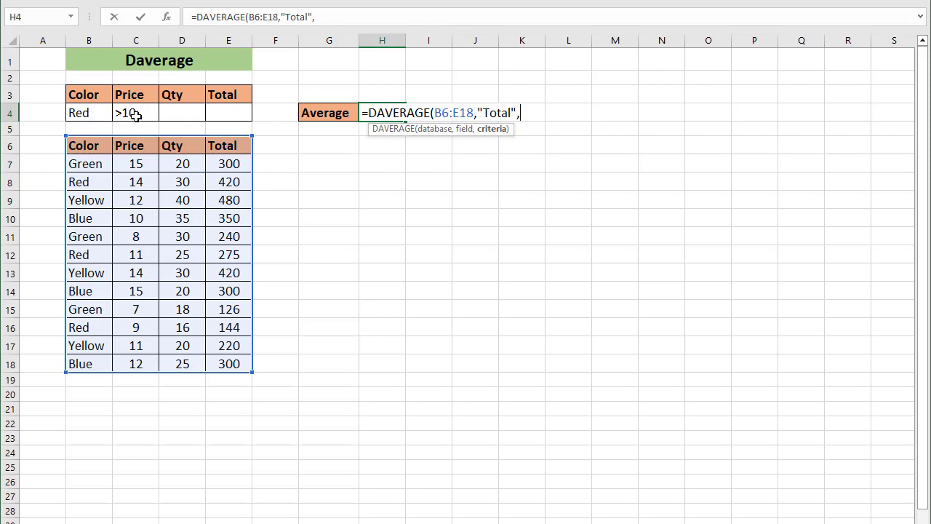
pyautogui.moveTo(88, 95); pyautogui.dragTo(246, 116)
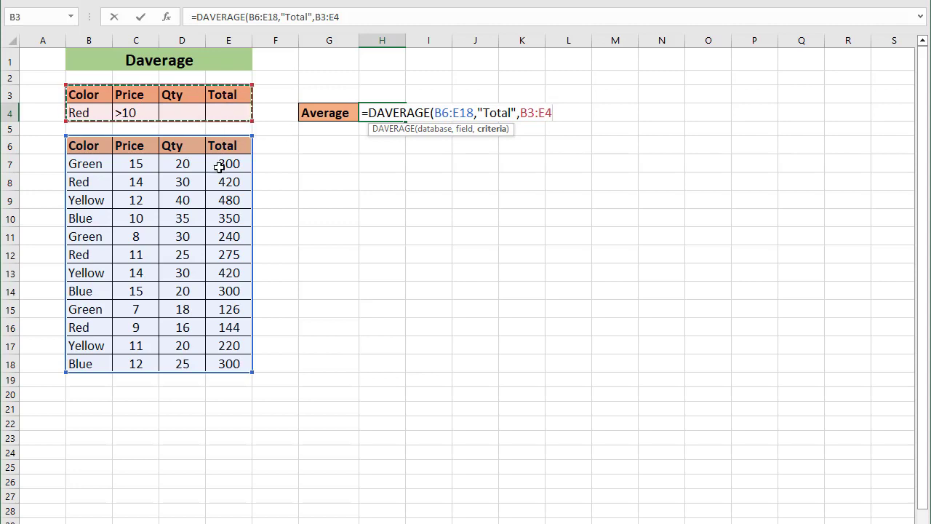
pyautogui.write(')')
pyautogui.press('Return')
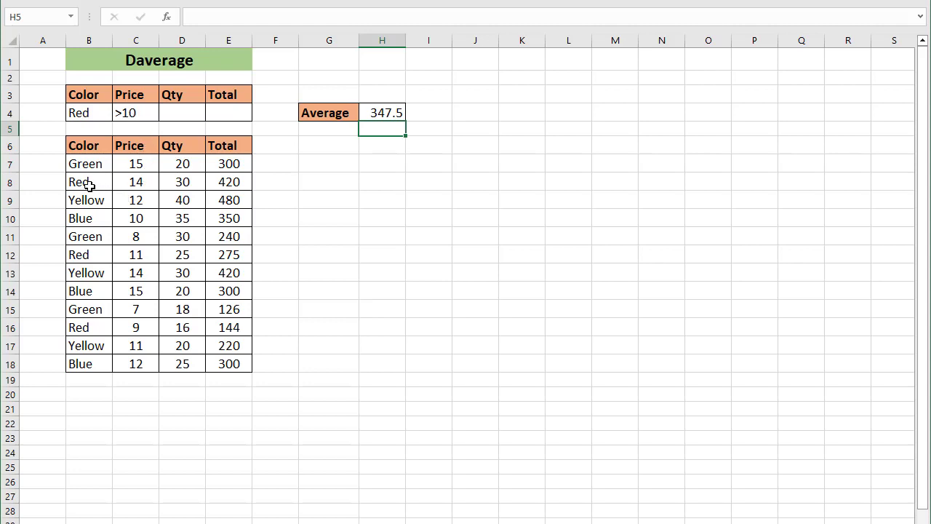
# Enter the Total values of the Red rows priced above 10 for a manual check: 420 in G8 and 275 in G9
pyautogui.click(136, 183)
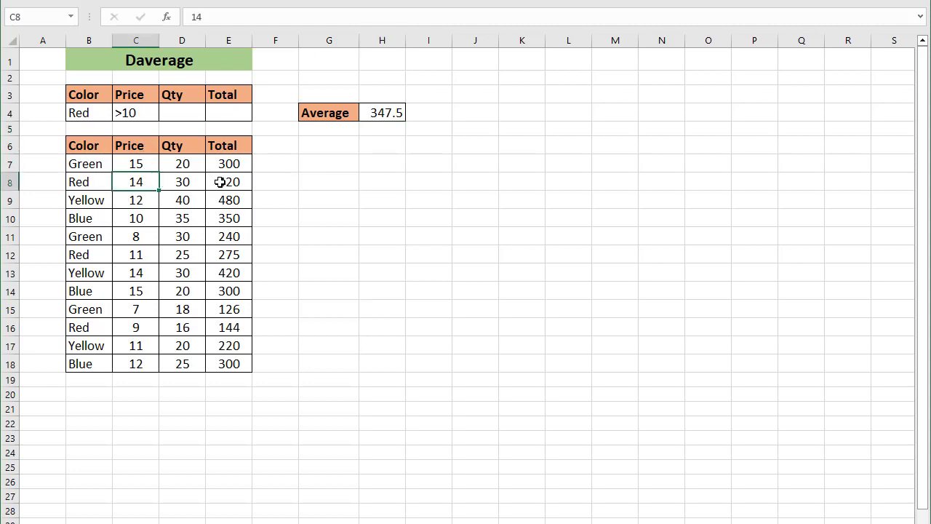
pyautogui.click(233, 183)
pyautogui.click(355, 183)
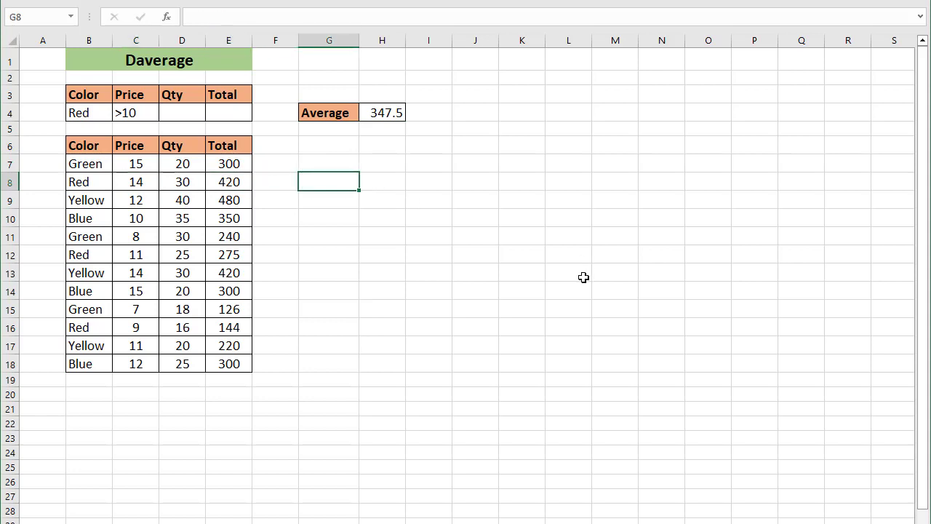
pyautogui.write('420')
pyautogui.press('Return')
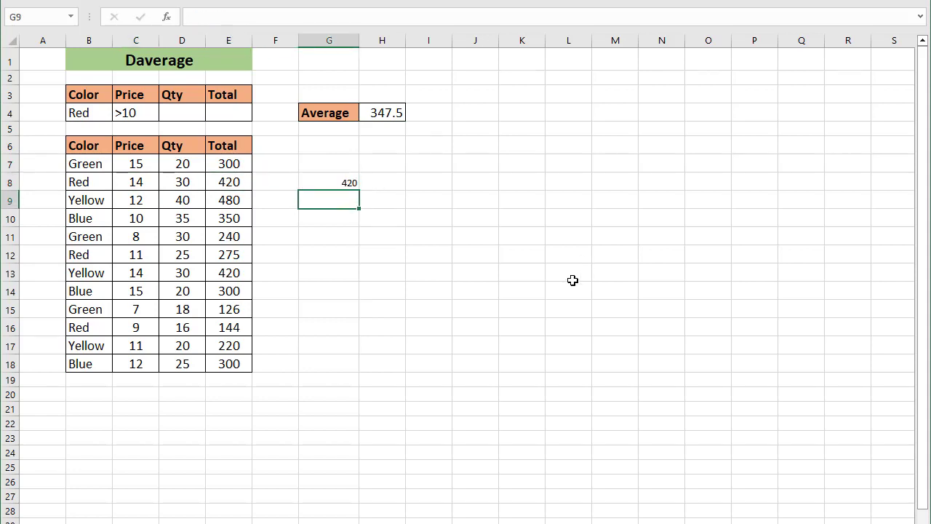
pyautogui.click(79, 255)
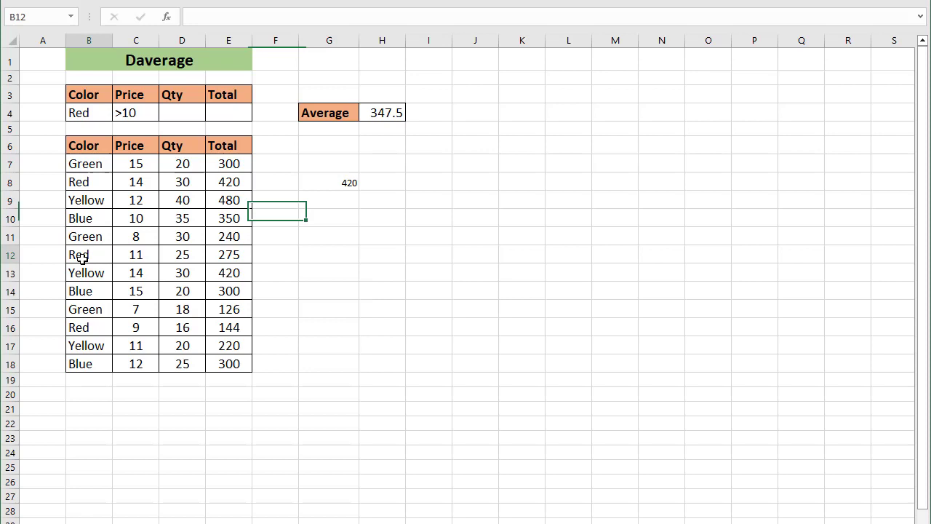
pyautogui.click(138, 256)
pyautogui.click(224, 256)
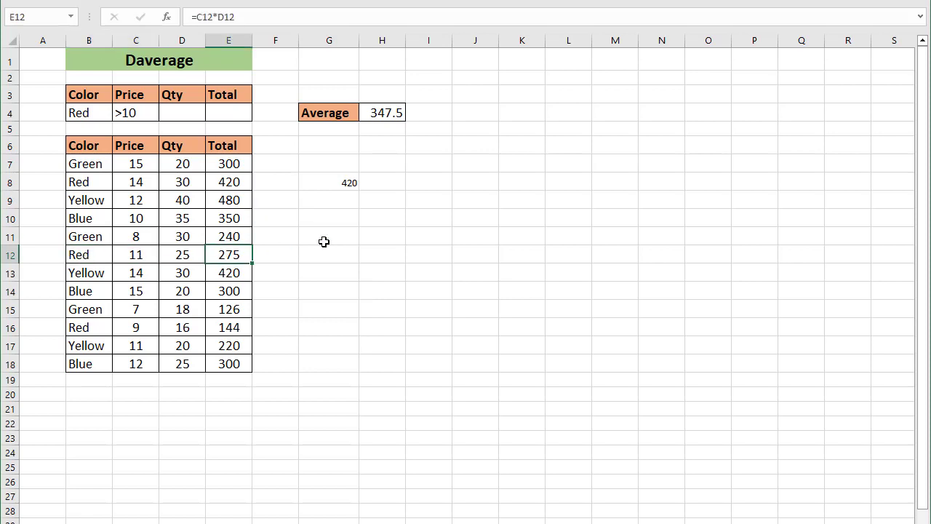
pyautogui.click(355, 202)
pyautogui.write('275')
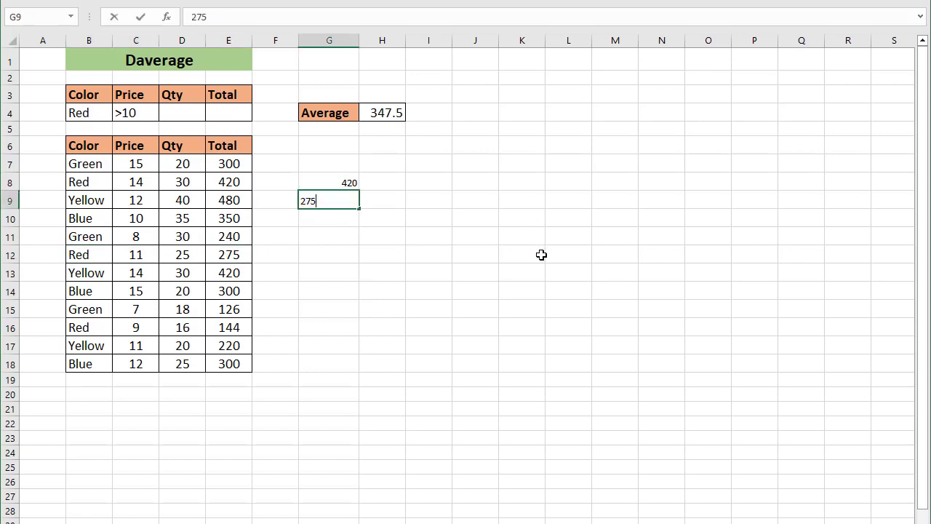
pyautogui.press('Return')
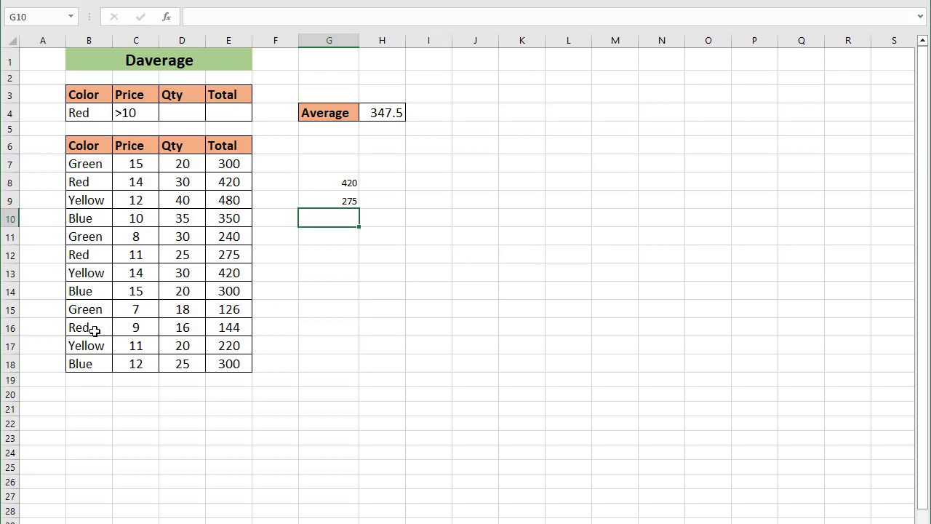
# Check the price of the Red row 16, and average the two manual values in G10 with =AVERAGE(G8:G9)
pyautogui.click(145, 326)
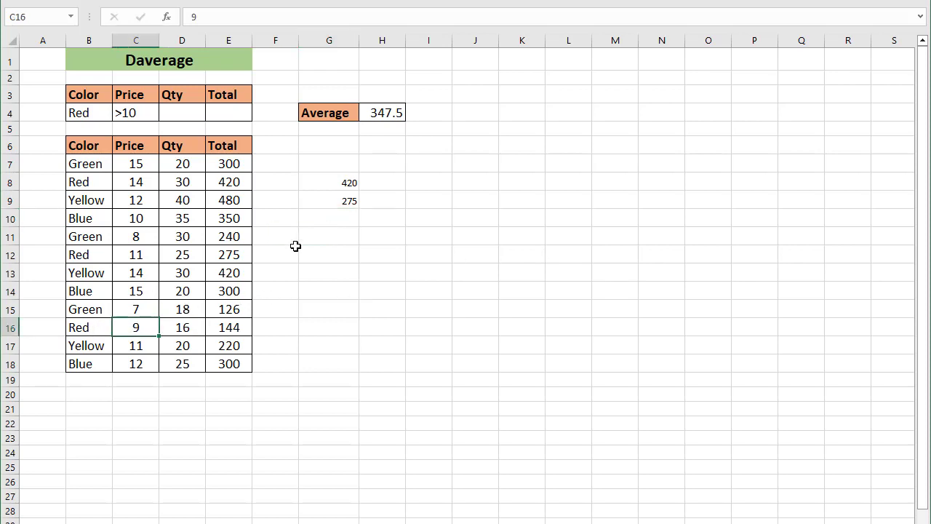
pyautogui.click(340, 218)
pyautogui.write('=')
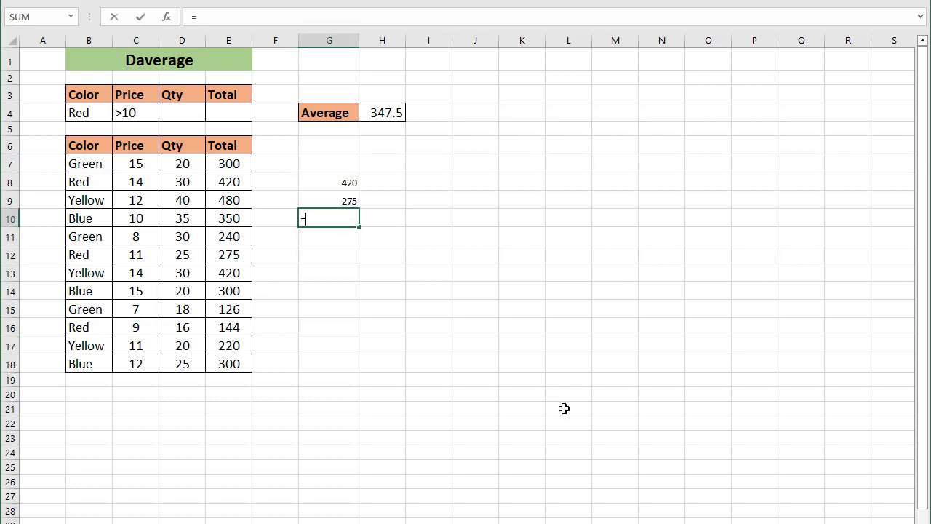
pyautogui.write('ave')
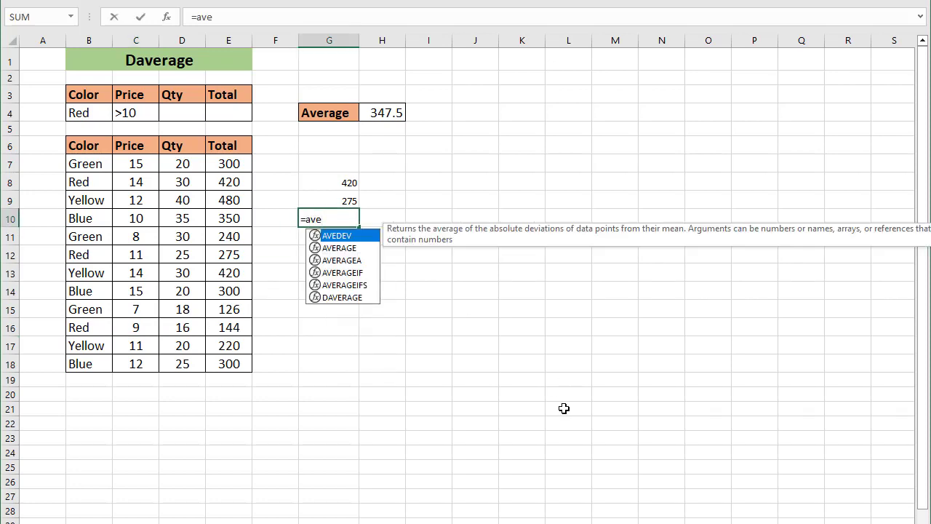
pyautogui.doubleClick(348, 249)
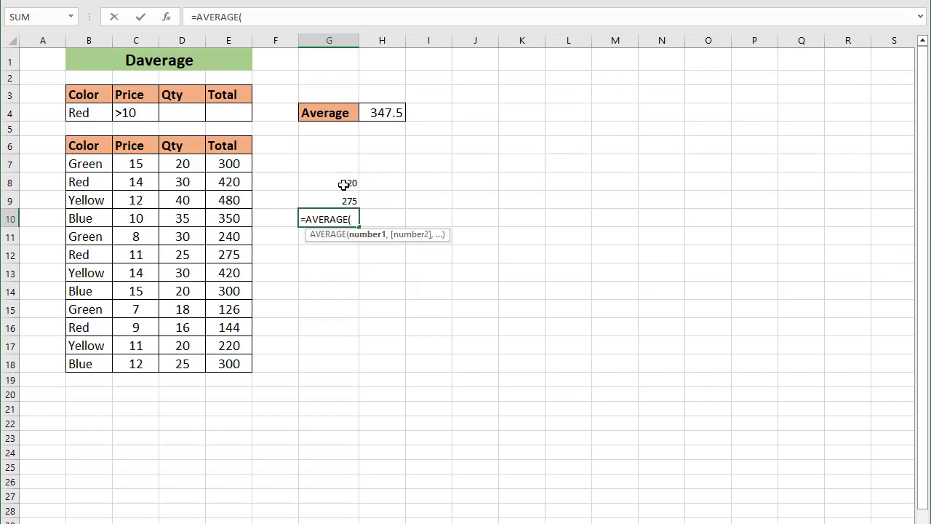
pyautogui.moveTo(344, 185); pyautogui.dragTo(346, 206)
pyautogui.write(')')
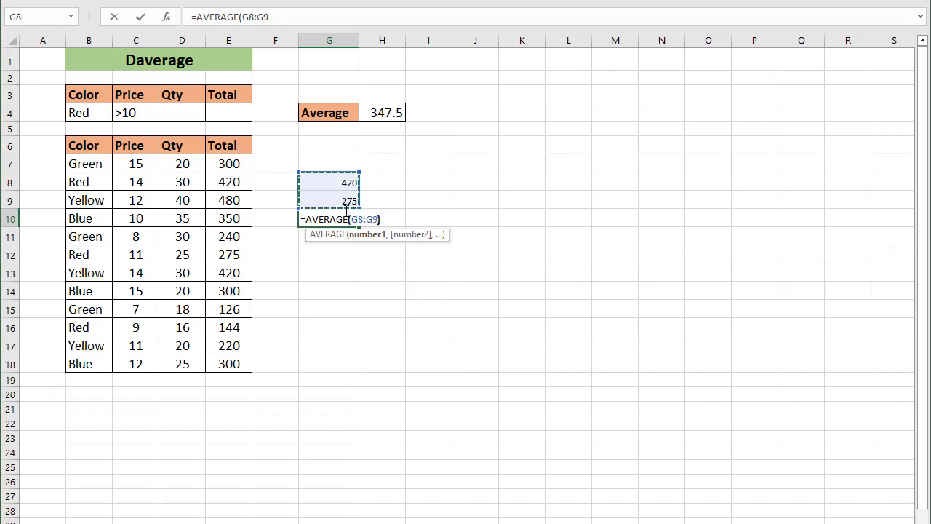
pyautogui.press('Return')
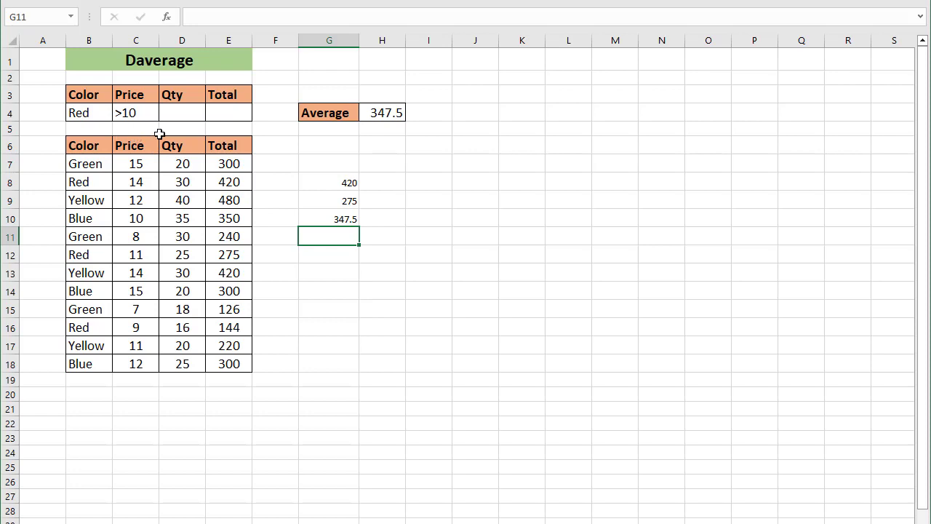
# Clear the manual check values from G8:G10
pyautogui.moveTo(333, 181); pyautogui.dragTo(333, 217)
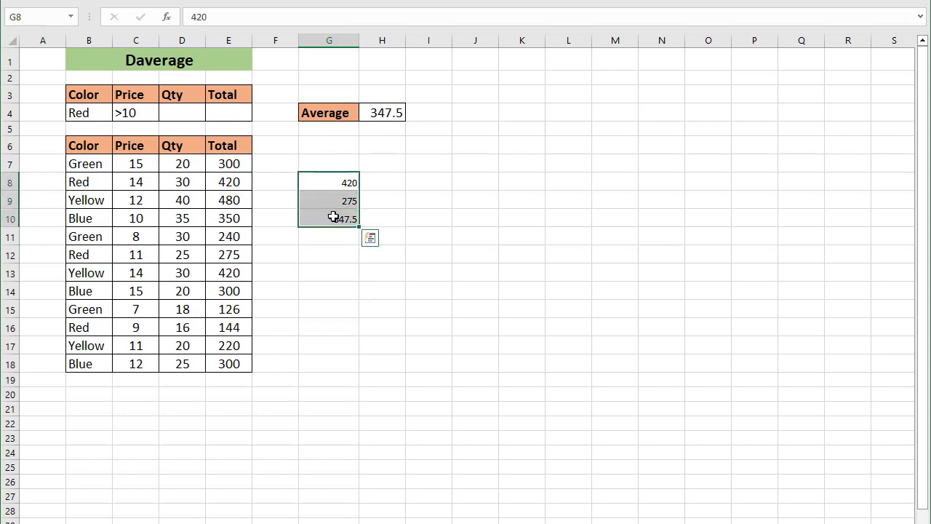
pyautogui.press('Delete')
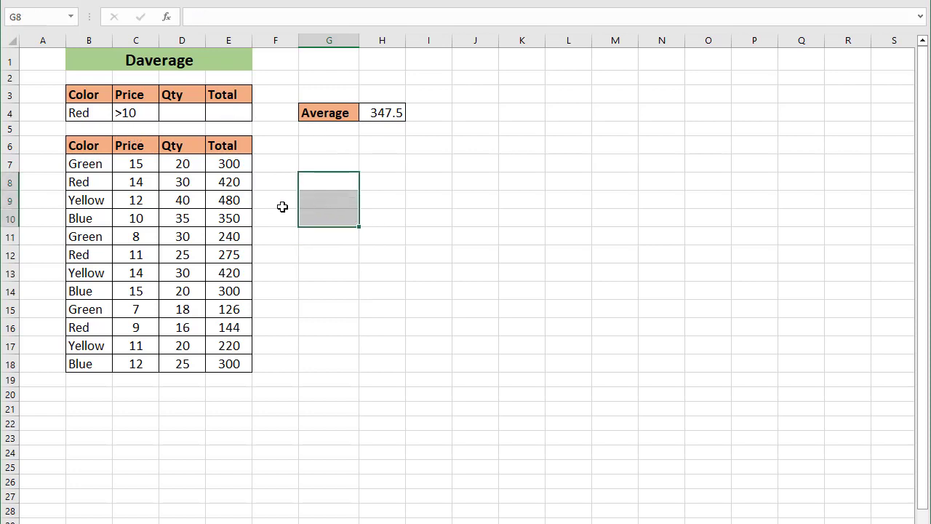
pyautogui.click(195, 66)
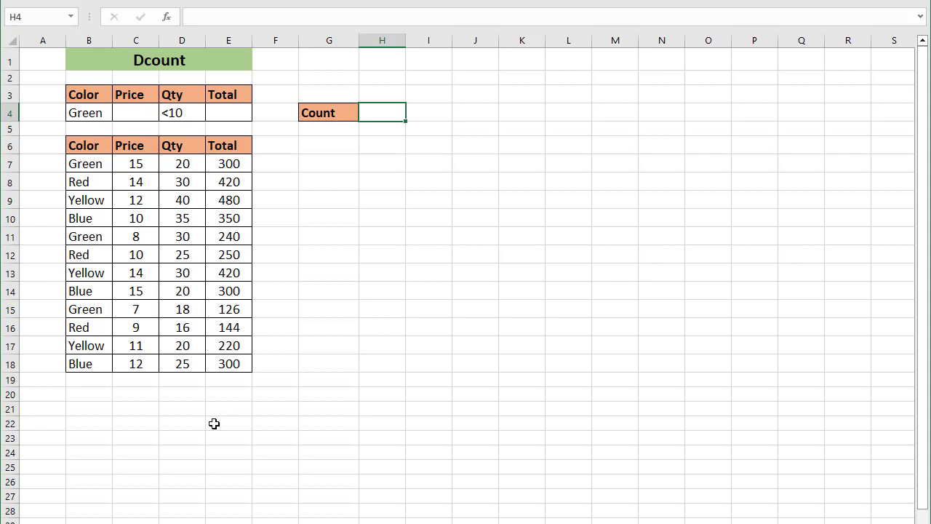
# Enter =DCOUNT(B6:E18,"Price",B3:E4) in H4 to count the records matching the Green and <10 quantity criteria
pyautogui.click(95, 119)
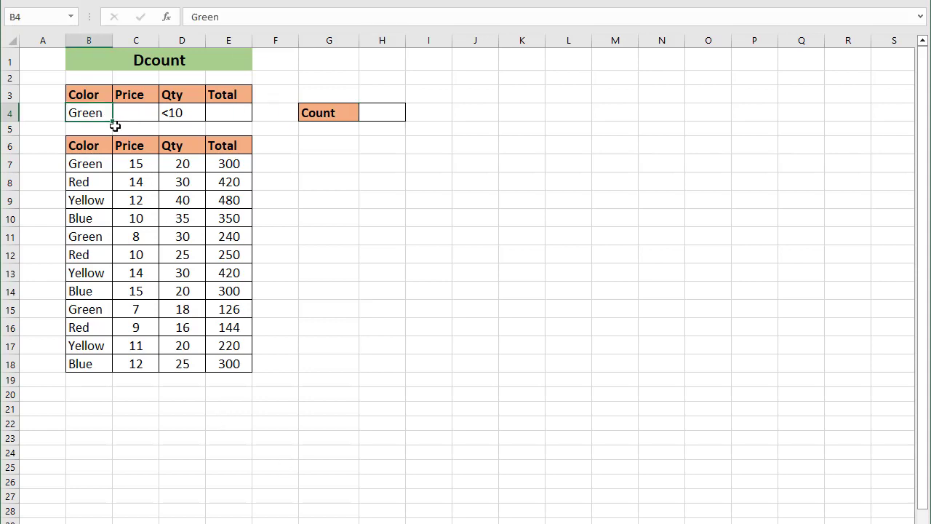
pyautogui.click(184, 116)
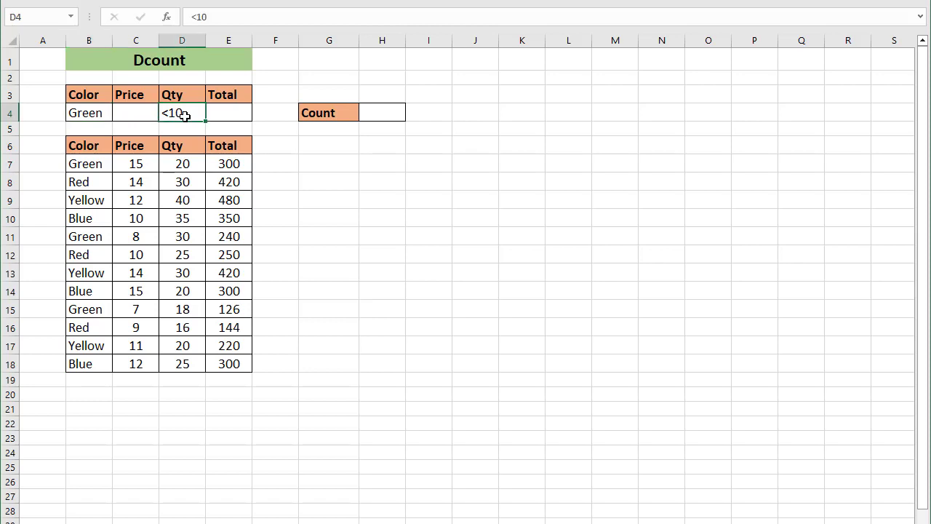
pyautogui.click(377, 118)
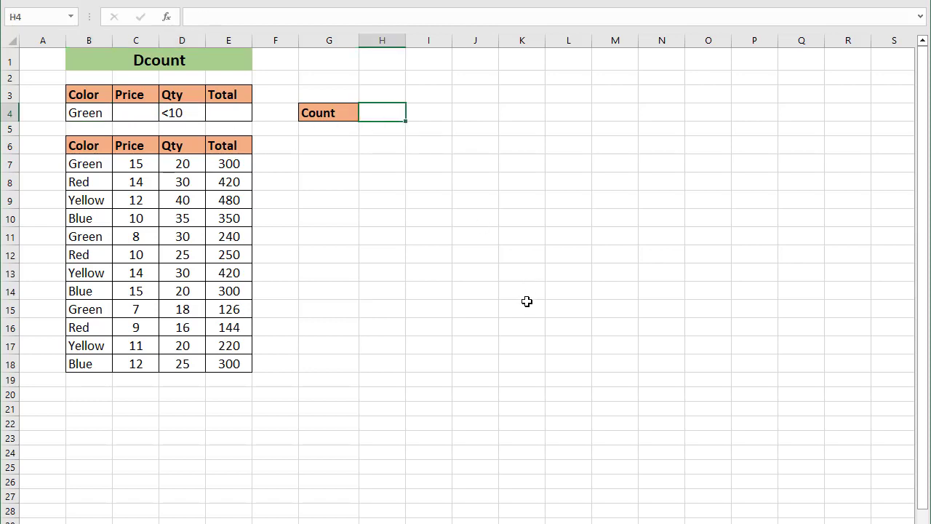
pyautogui.write('=dco')
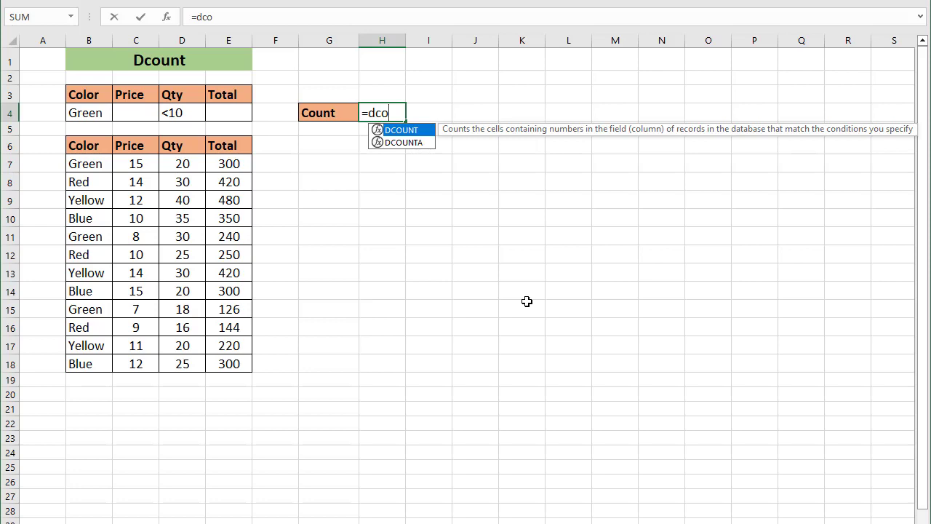
pyautogui.press('Tab')
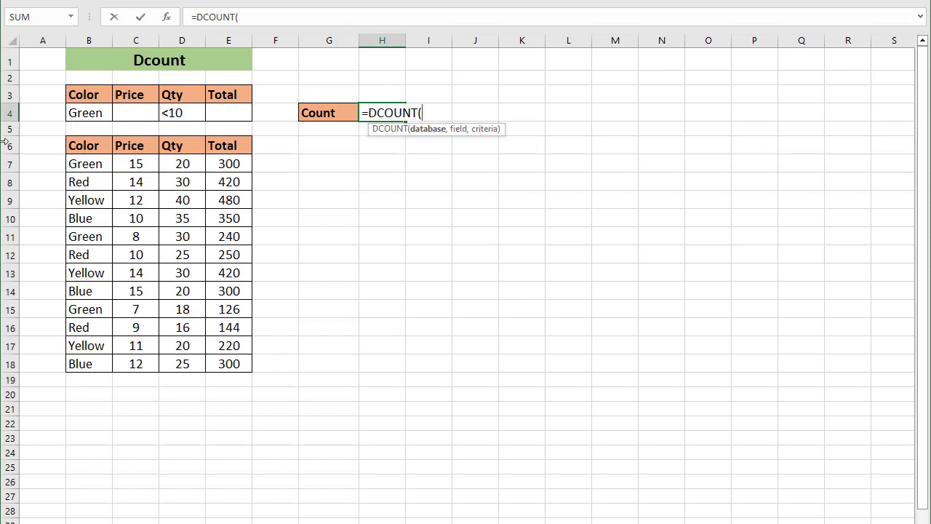
pyautogui.moveTo(79, 148); pyautogui.dragTo(218, 357)
pyautogui.write(',')
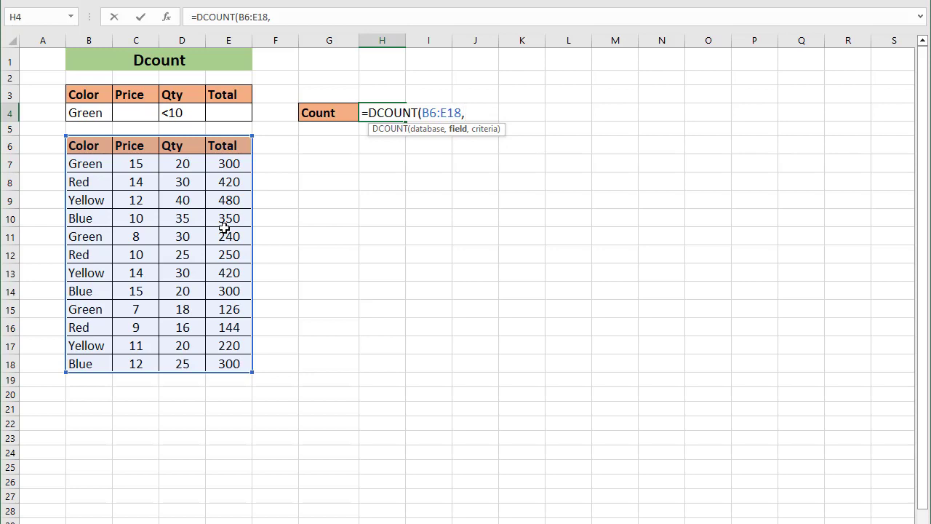
pyautogui.write('"Price",')
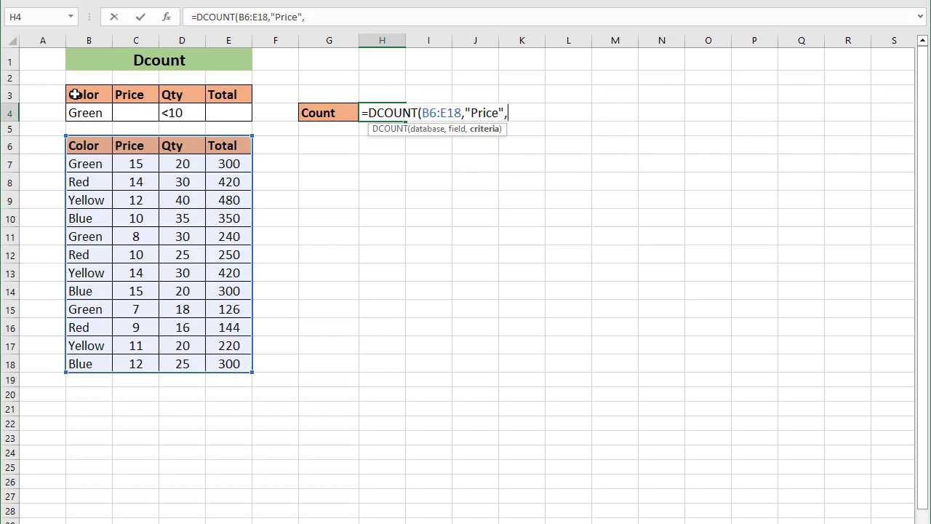
pyautogui.moveTo(75, 95); pyautogui.dragTo(243, 109)
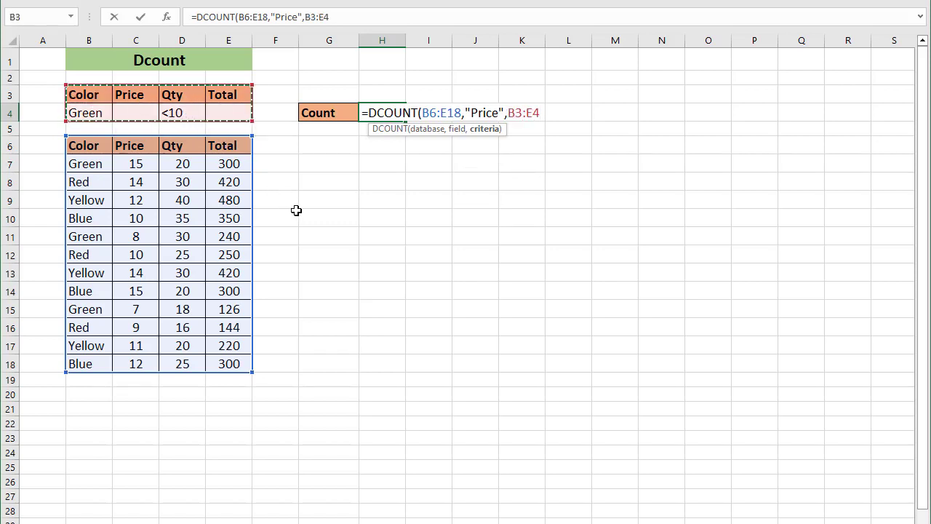
pyautogui.write(')')
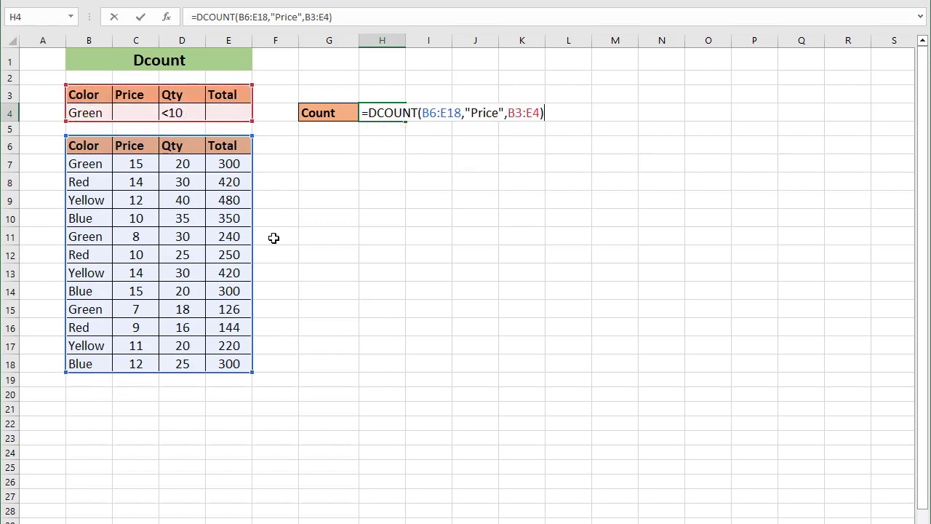
pyautogui.press('Return')
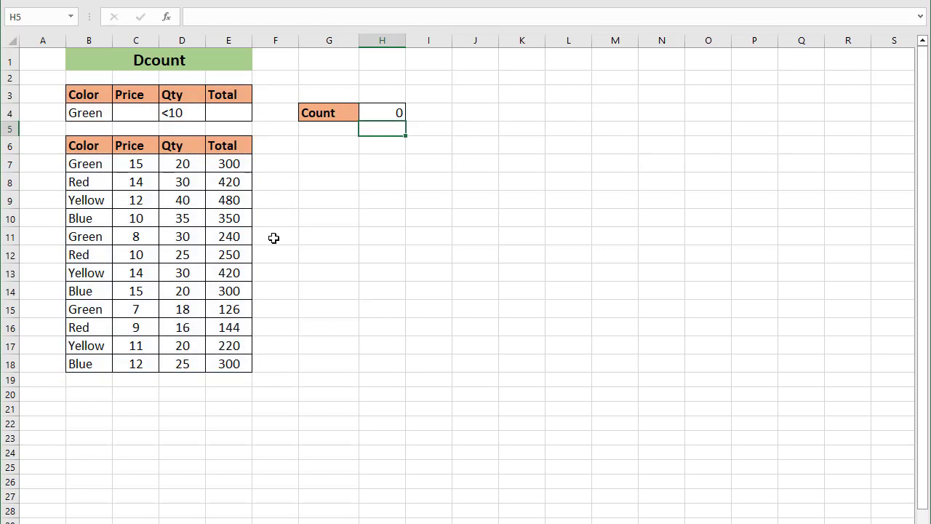
# Review the count formula in H4 and check the Green rows of the table against the quantity criterion
pyautogui.click(393, 109)
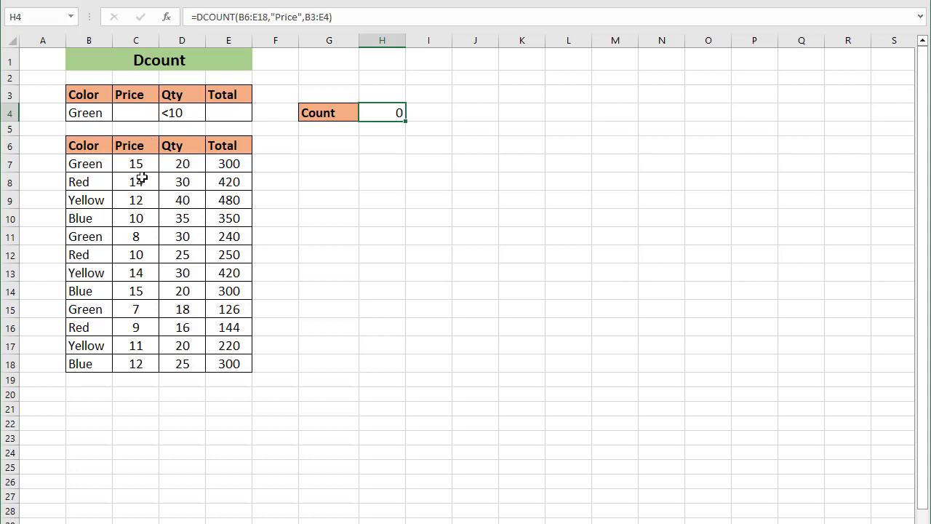
pyautogui.moveTo(142, 182); pyautogui.dragTo(139, 292)
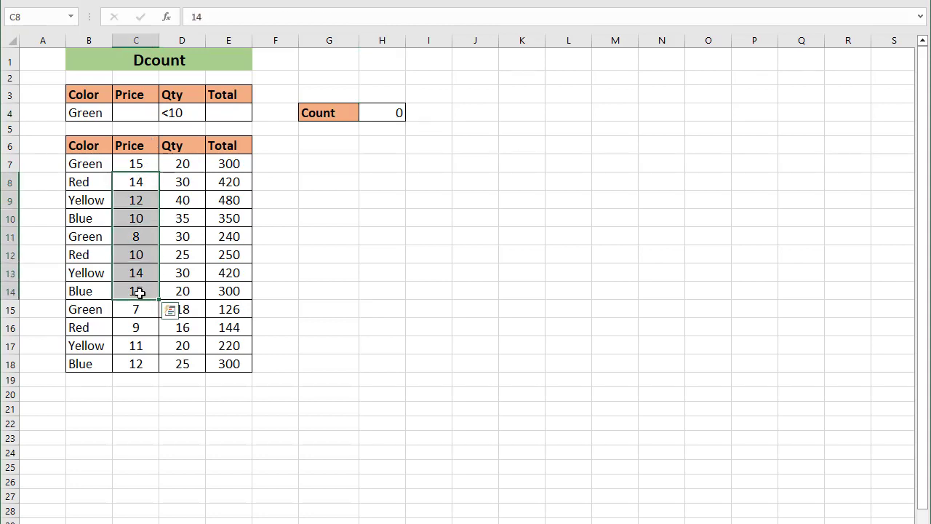
pyautogui.click(149, 256)
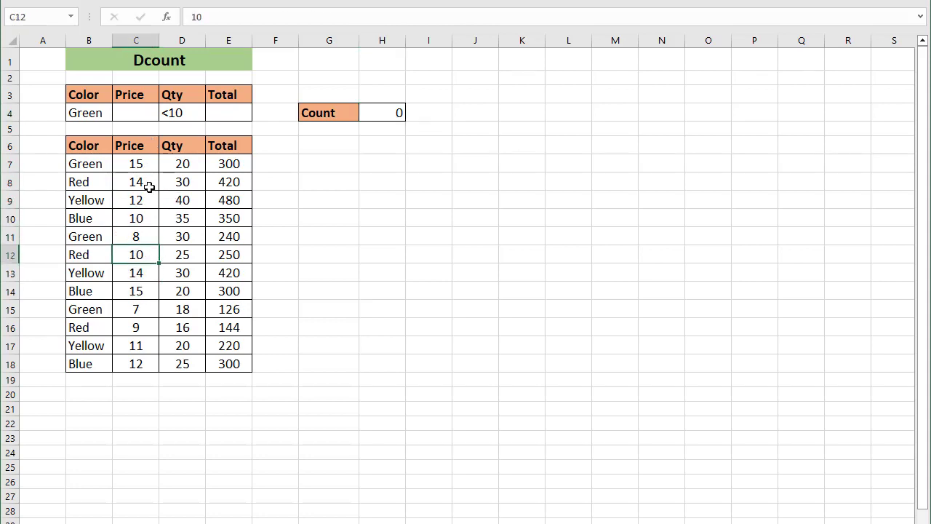
pyautogui.click(148, 185)
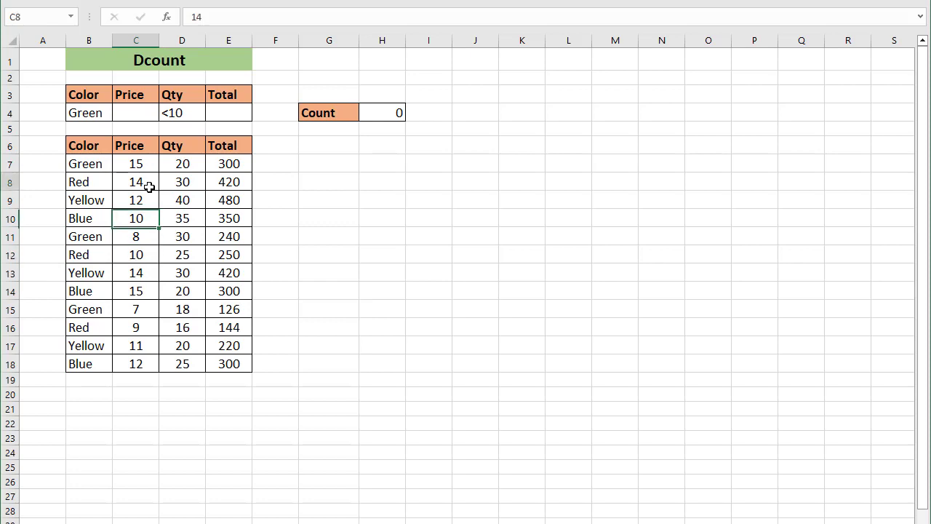
pyautogui.click(87, 167)
pyautogui.click(182, 164)
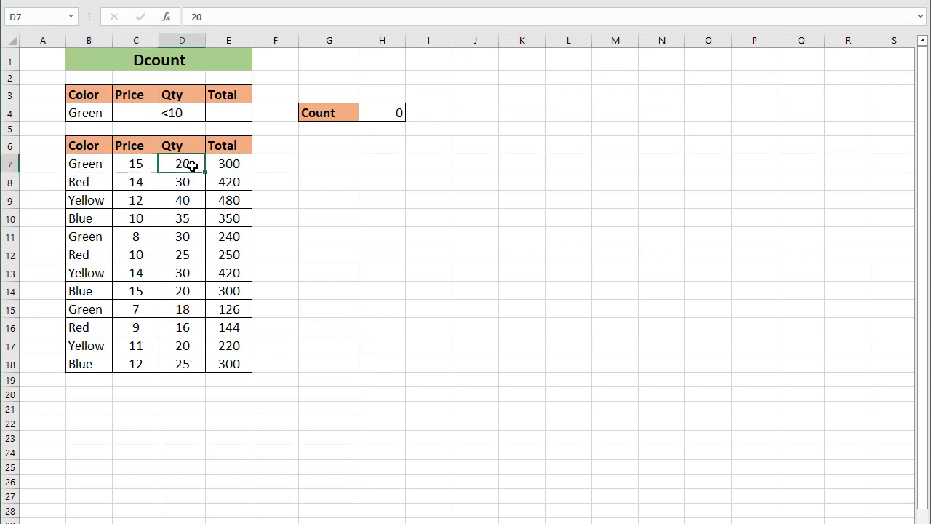
pyautogui.click(97, 245)
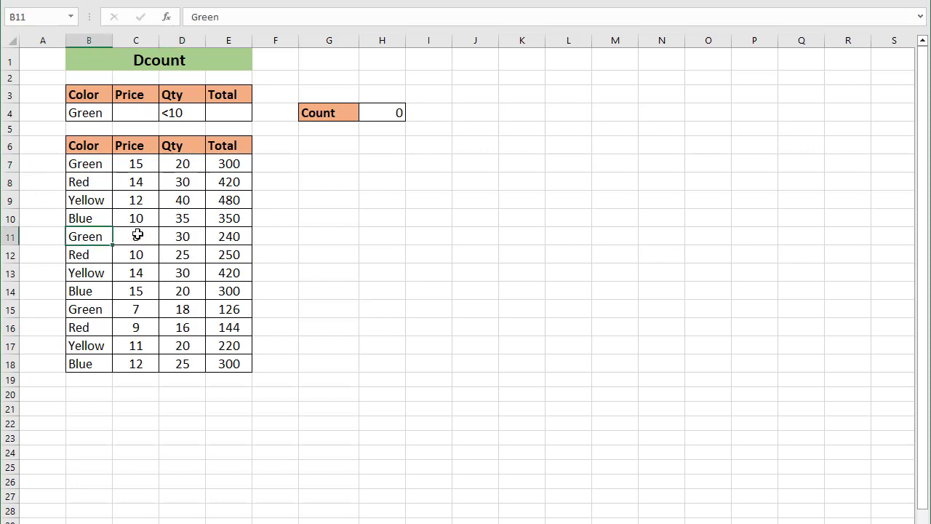
pyautogui.click(181, 238)
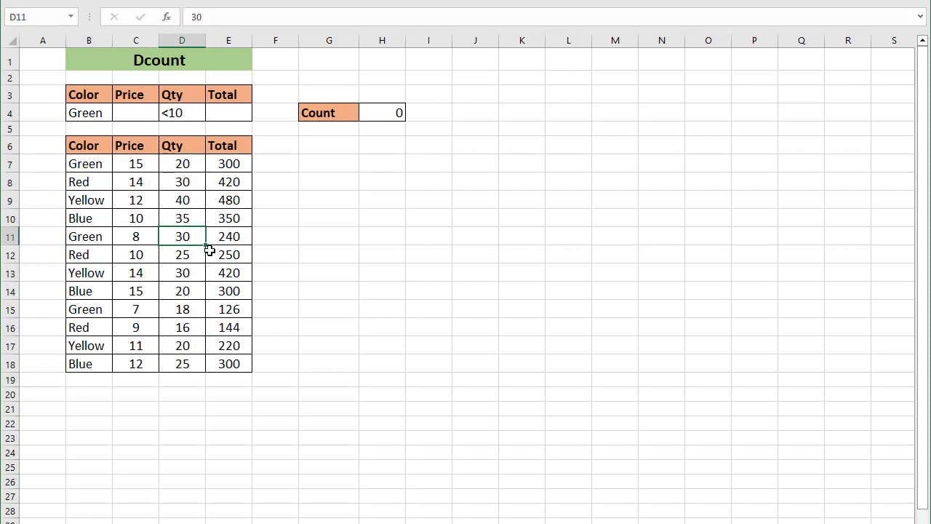
pyautogui.click(95, 315)
# Set the Qty of the Green row 15 to 9 and of the Green row 7 to 6
pyautogui.click(183, 307)
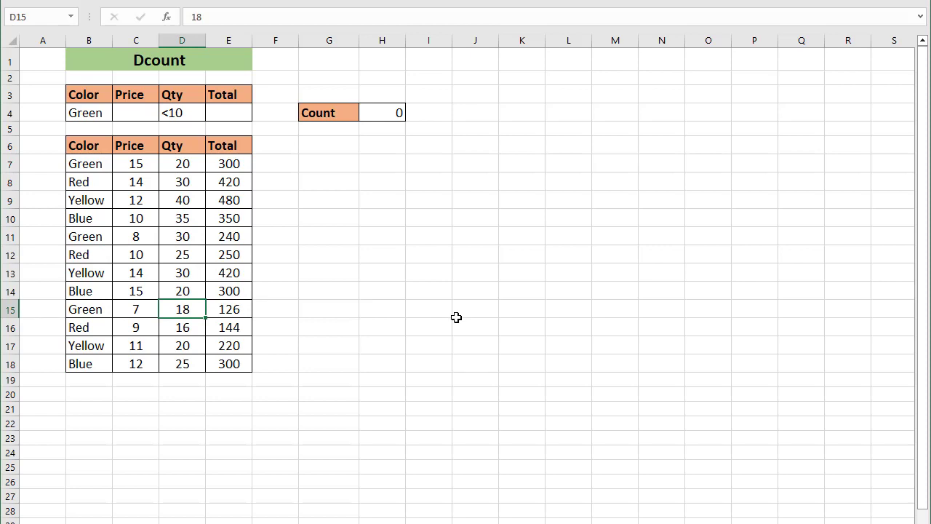
pyautogui.write('9')
pyautogui.press('Tab')
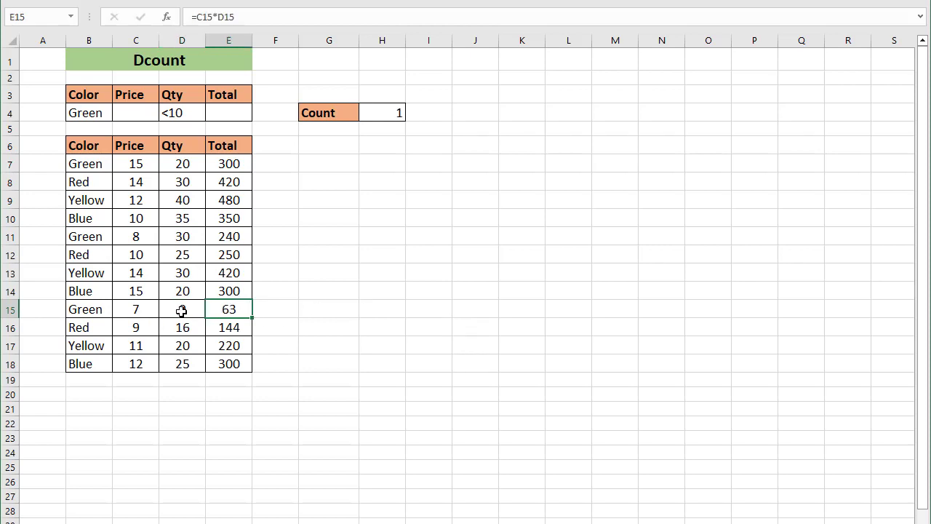
pyautogui.click(188, 167)
pyautogui.write('6')
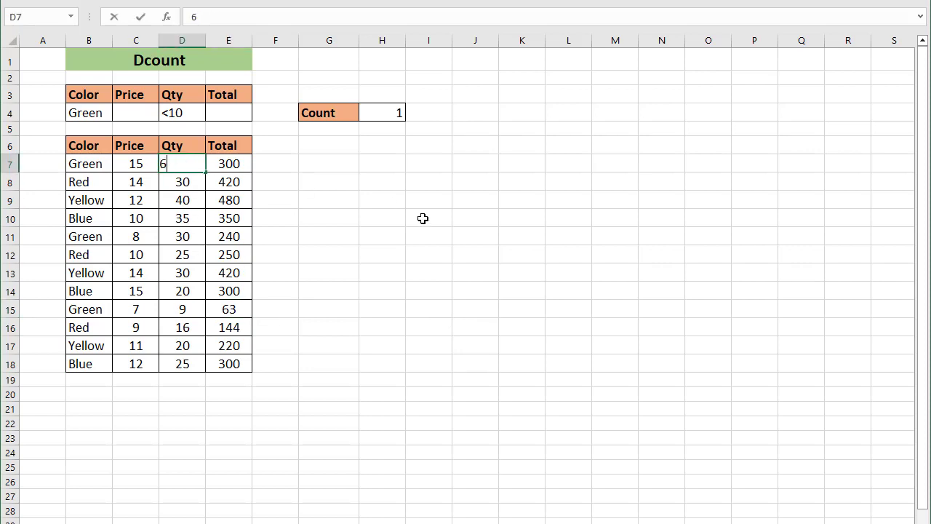
pyautogui.press('Tab')
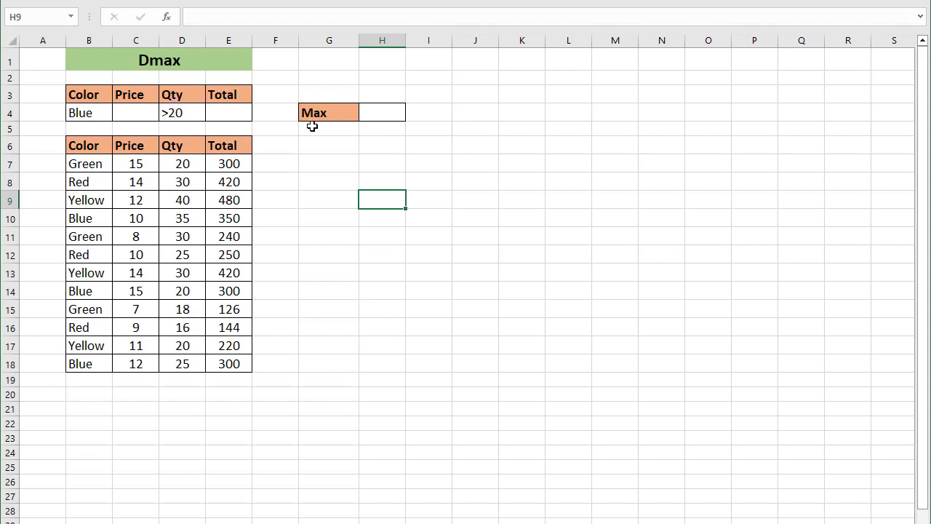
# Enter =DMAX(B6:E18,"total",B3:E4) in H4 of the Dmax sheet to get the highest Total matching the criteria
pyautogui.click(366, 117)
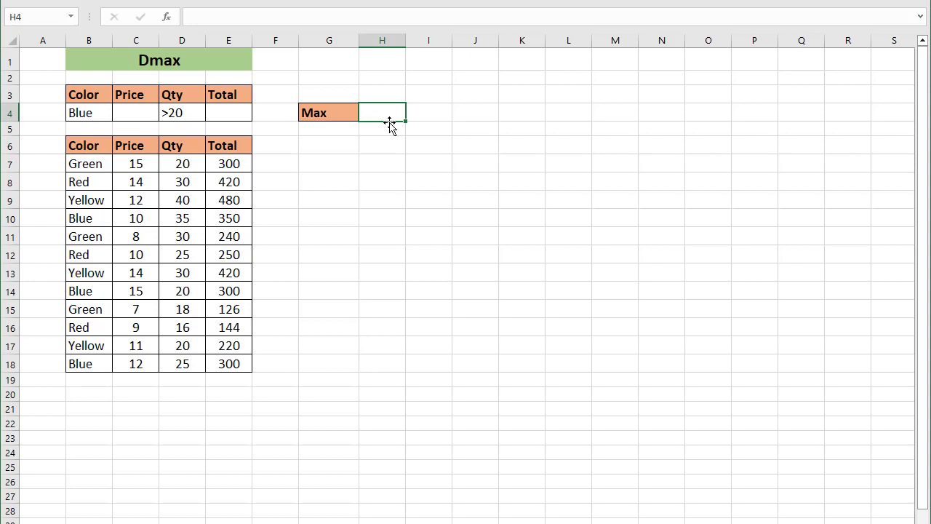
pyautogui.write('=dm')
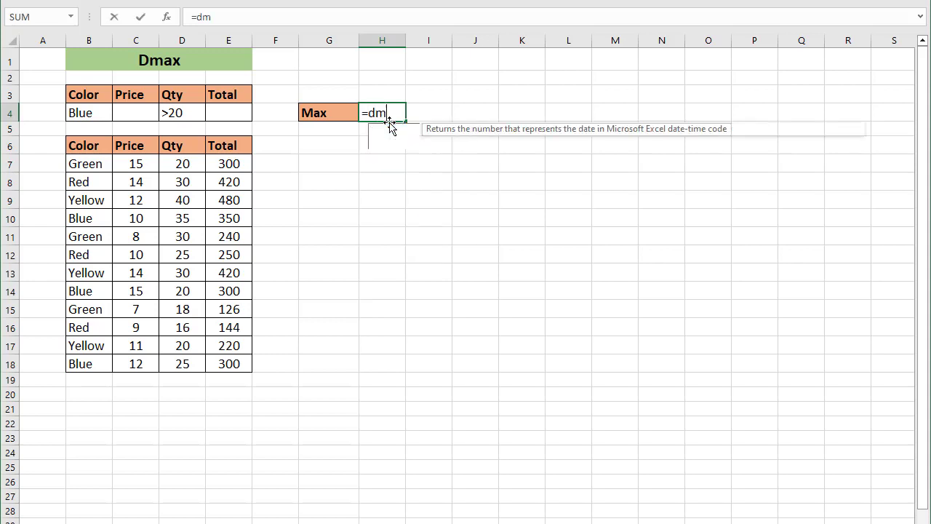
pyautogui.doubleClick(395, 129)
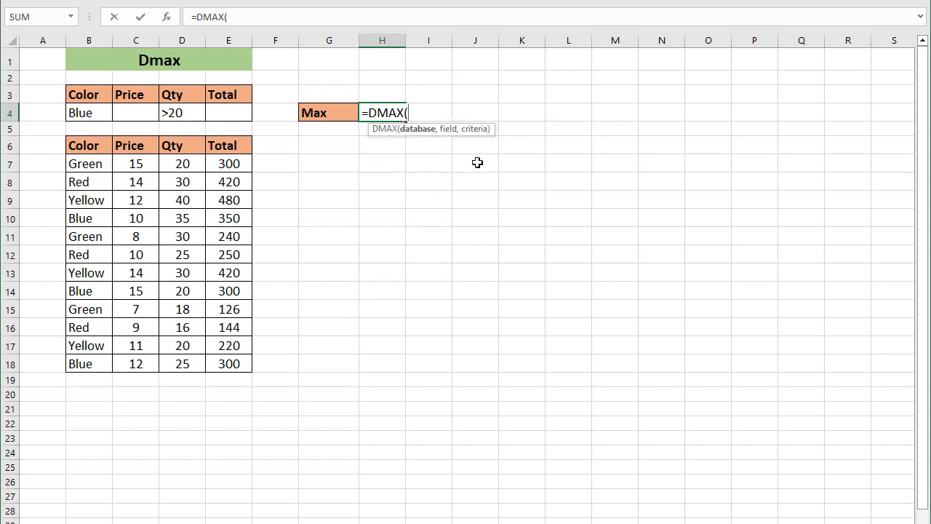
pyautogui.moveTo(77, 150); pyautogui.dragTo(216, 358)
pyautogui.write(',')
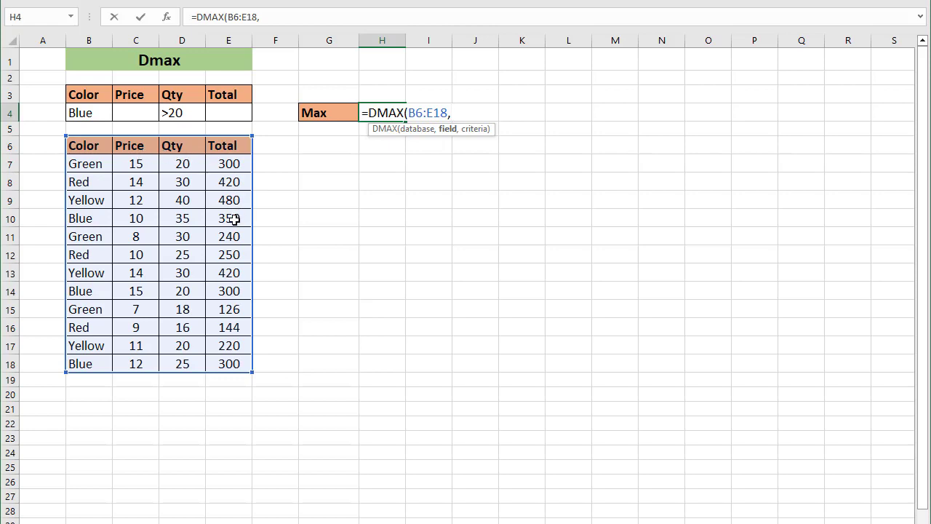
pyautogui.write('"total",')
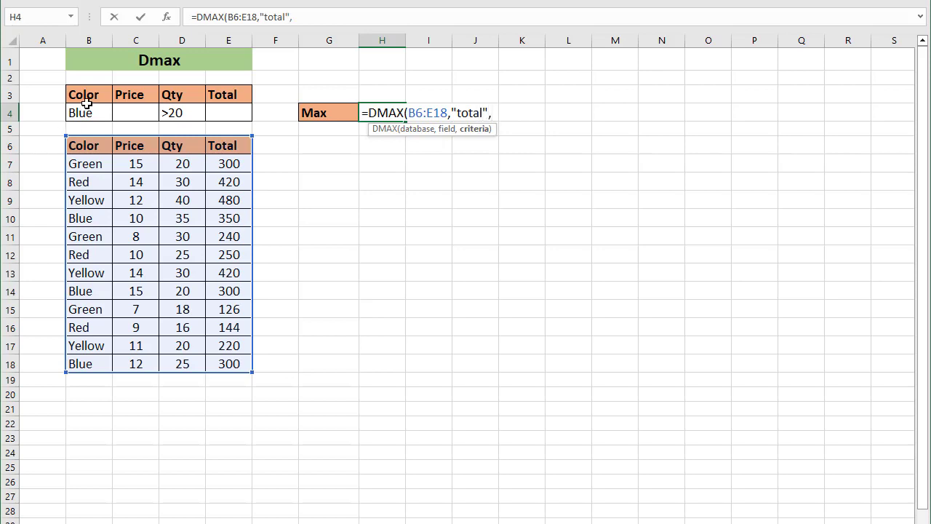
pyautogui.moveTo(86, 104); pyautogui.dragTo(210, 114)
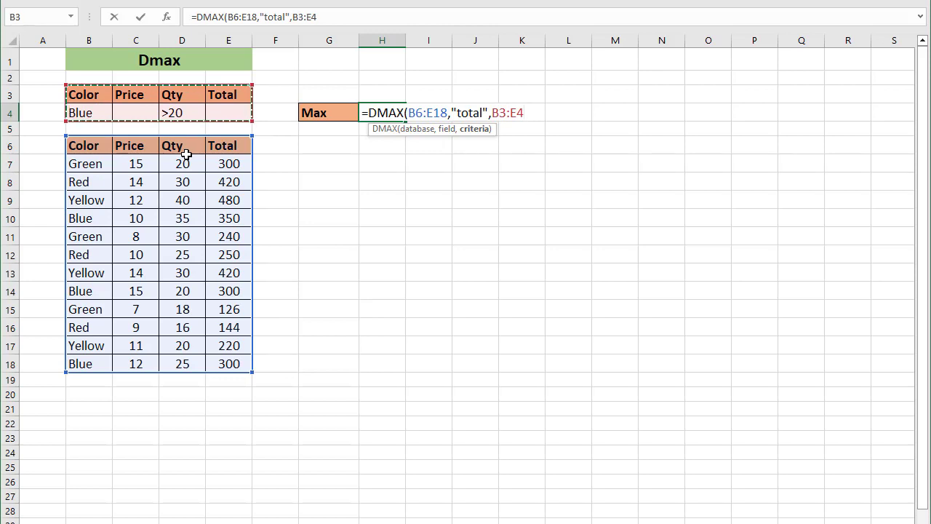
pyautogui.write(')')
pyautogui.press('Return')
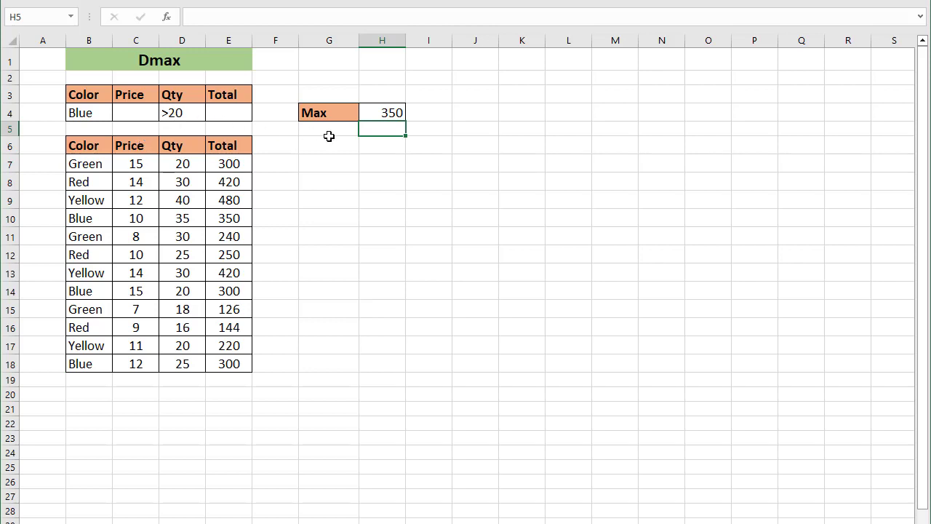
# Check the quantities and totals of the Blue rows 10, 14 and 18 against the maximum in H4
pyautogui.click(383, 116)
pyautogui.click(107, 219)
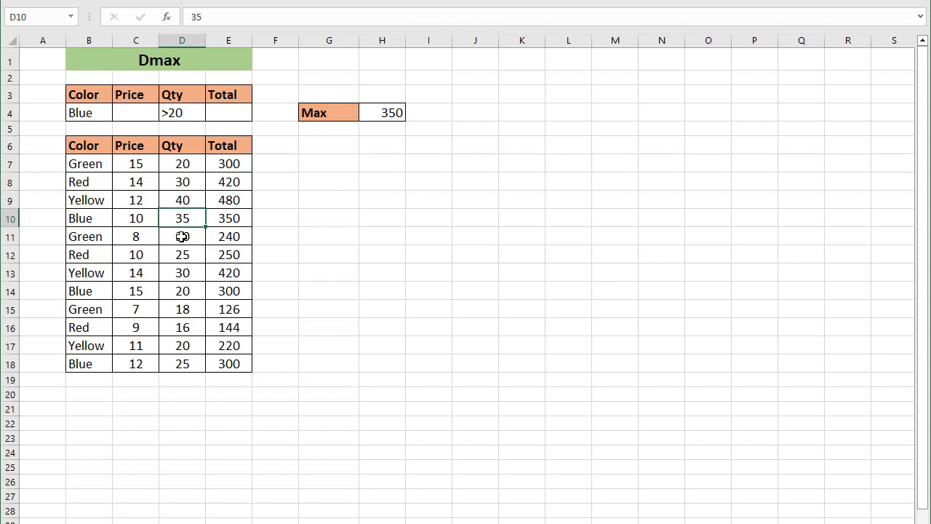
pyautogui.click(227, 222)
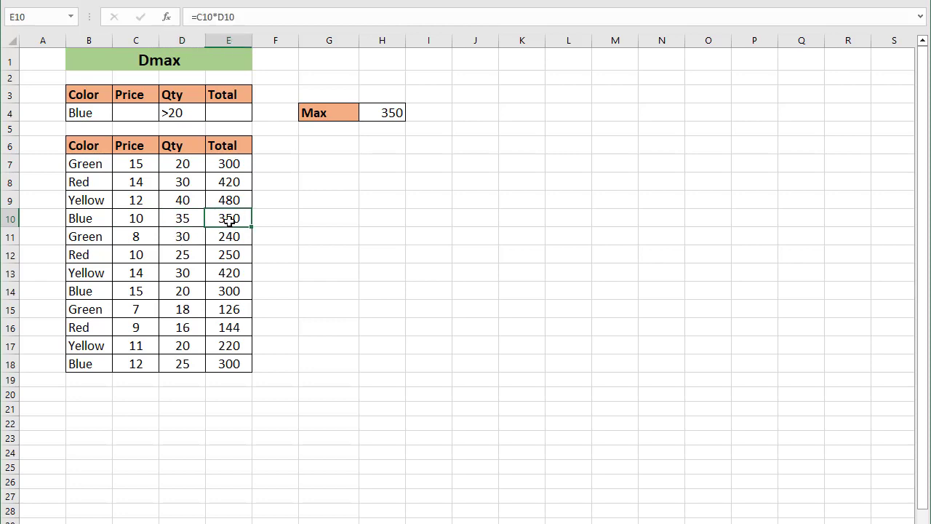
pyautogui.click(97, 292)
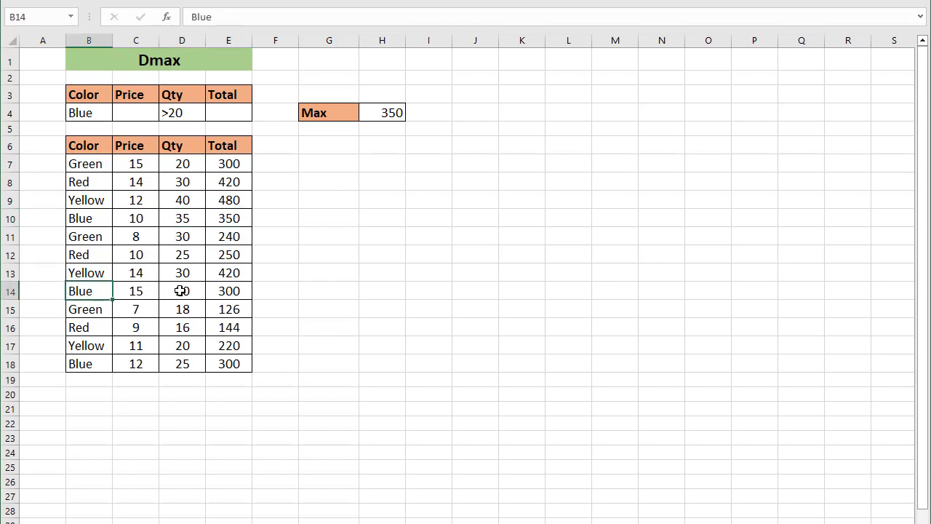
pyautogui.click(181, 291)
pyautogui.click(222, 290)
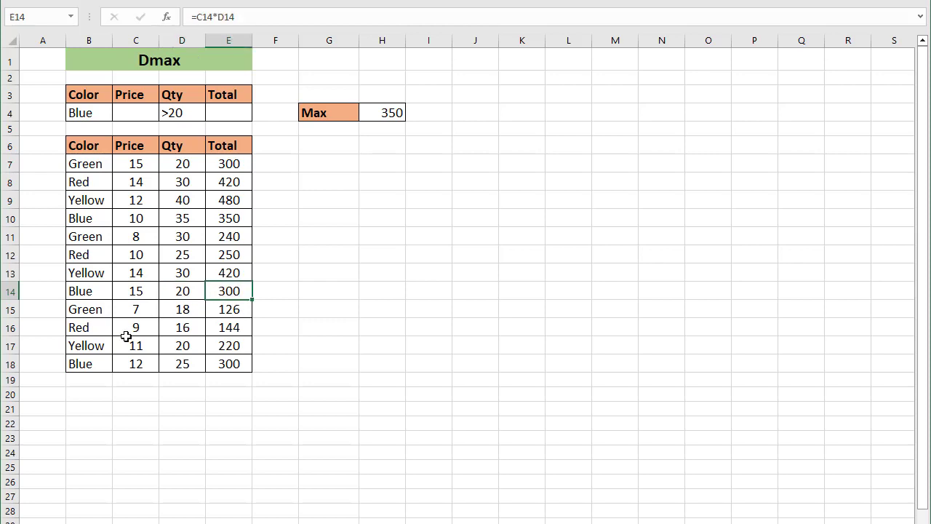
pyautogui.click(89, 363)
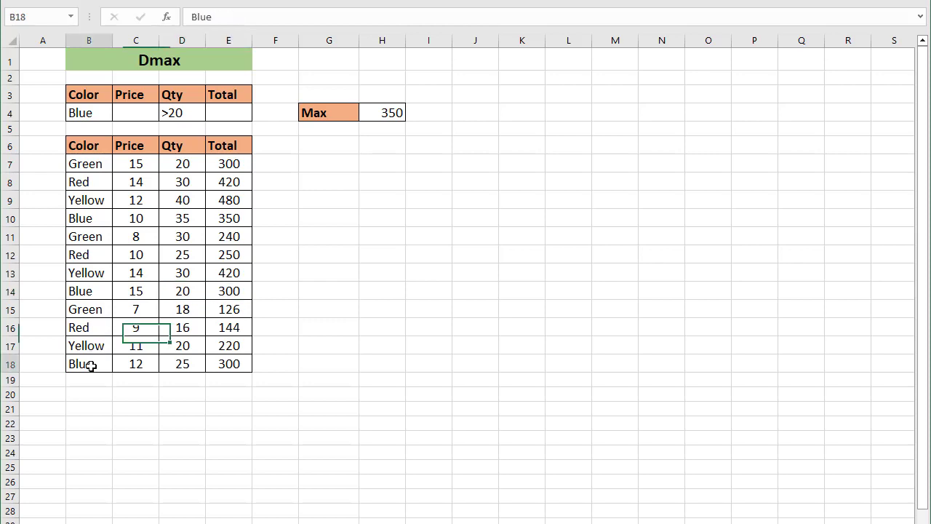
pyautogui.click(182, 364)
pyautogui.click(233, 363)
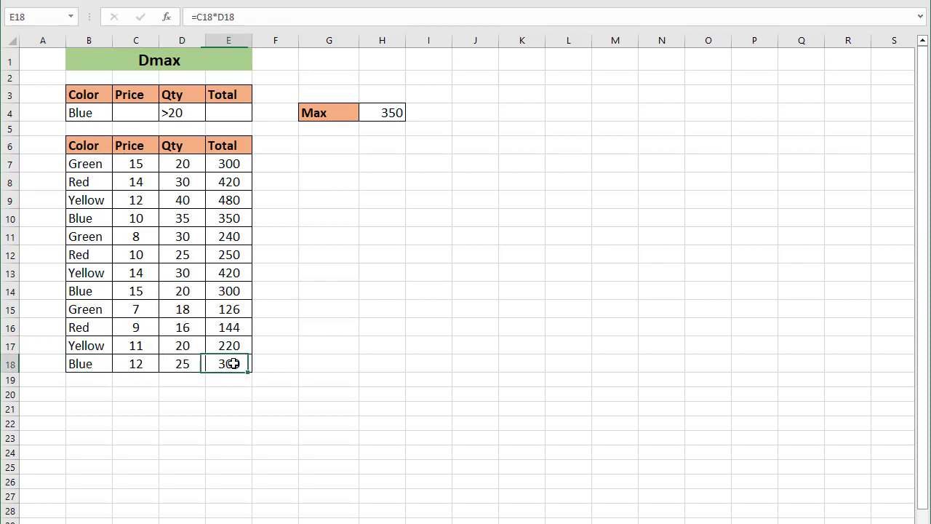
pyautogui.click(233, 220)
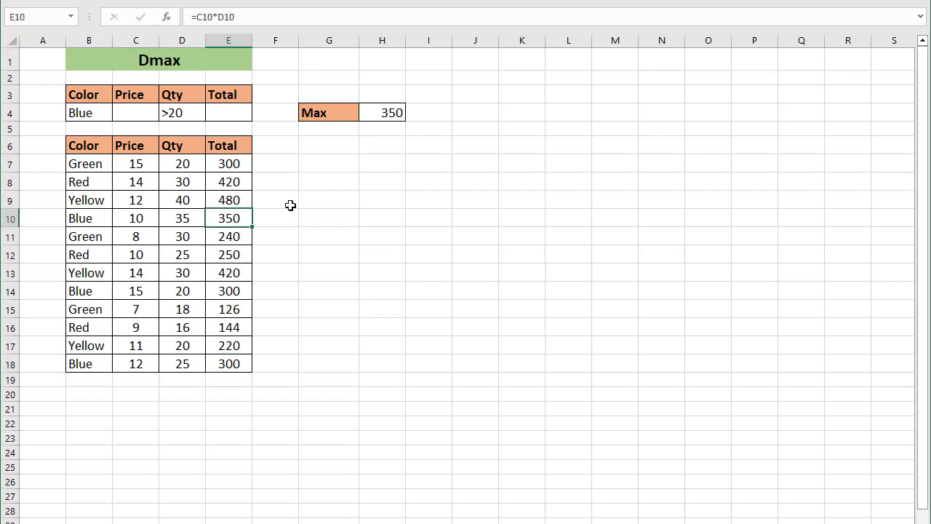
# Enter =DMIN(B6:E18,"total",B3:E4) in H4 of the Dmin sheet to get the lowest Total matching the criteria
pyautogui.click(385, 113)
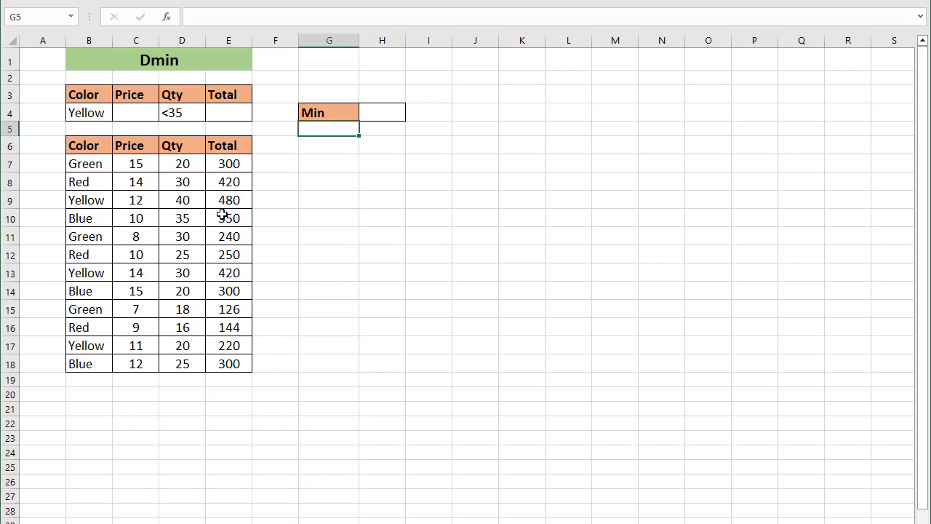
pyautogui.click(369, 117)
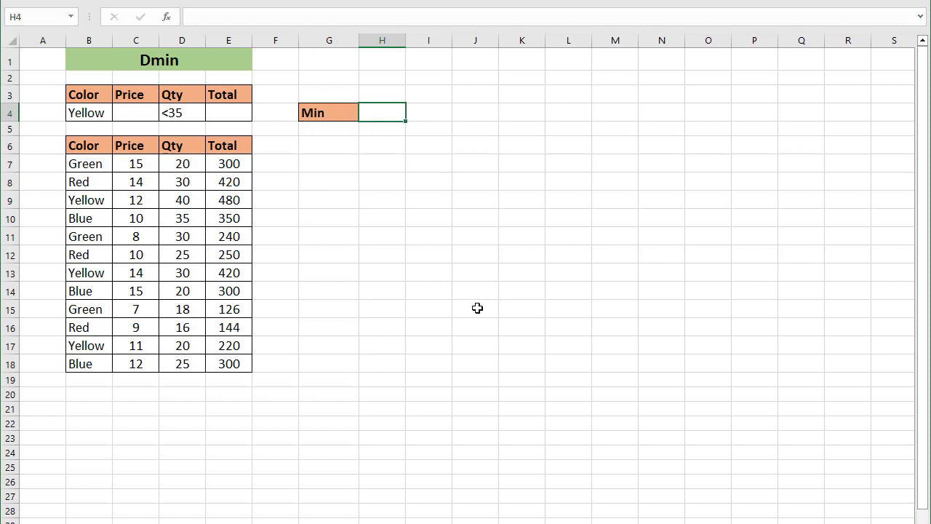
pyautogui.write('=dmi')
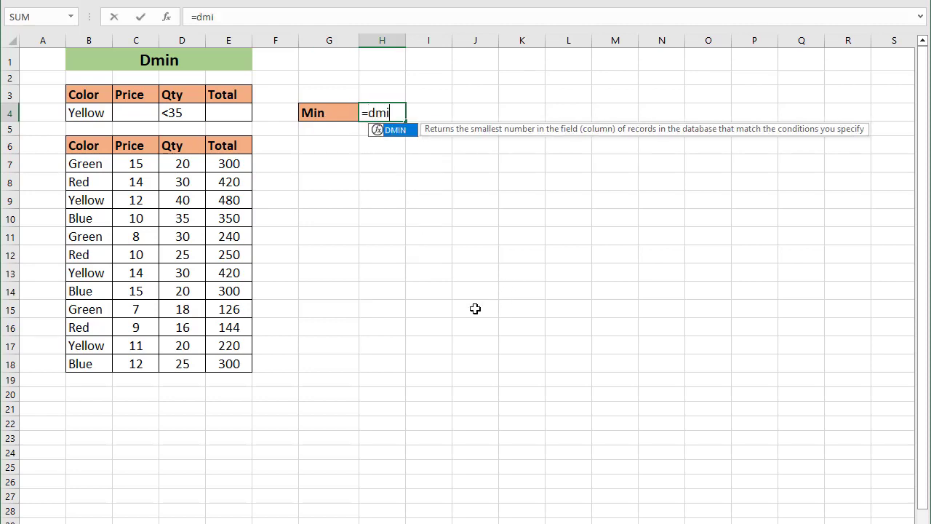
pyautogui.press('Tab')
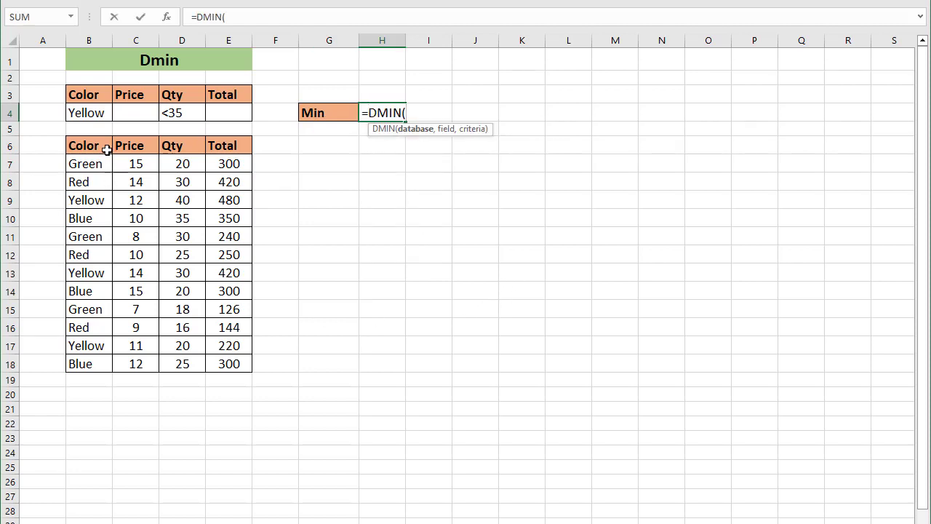
pyautogui.moveTo(100, 148); pyautogui.dragTo(224, 362)
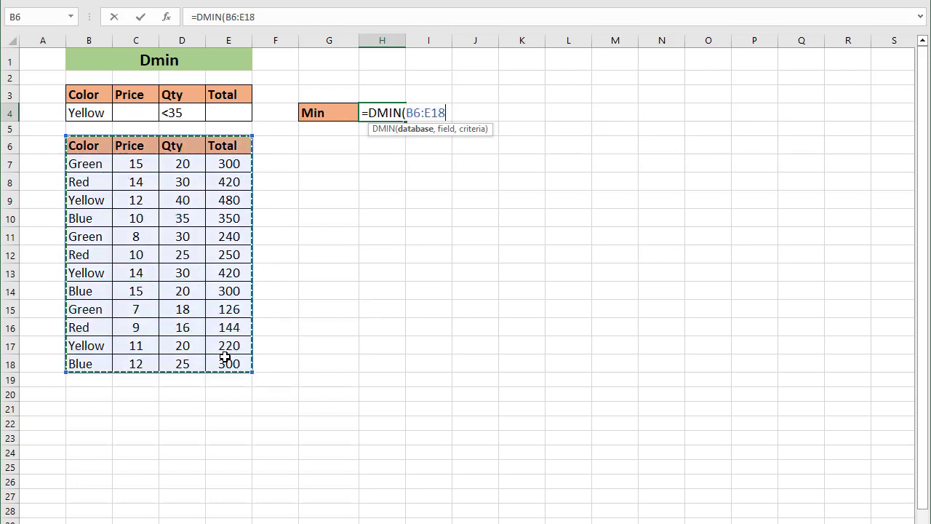
pyautogui.write(',')
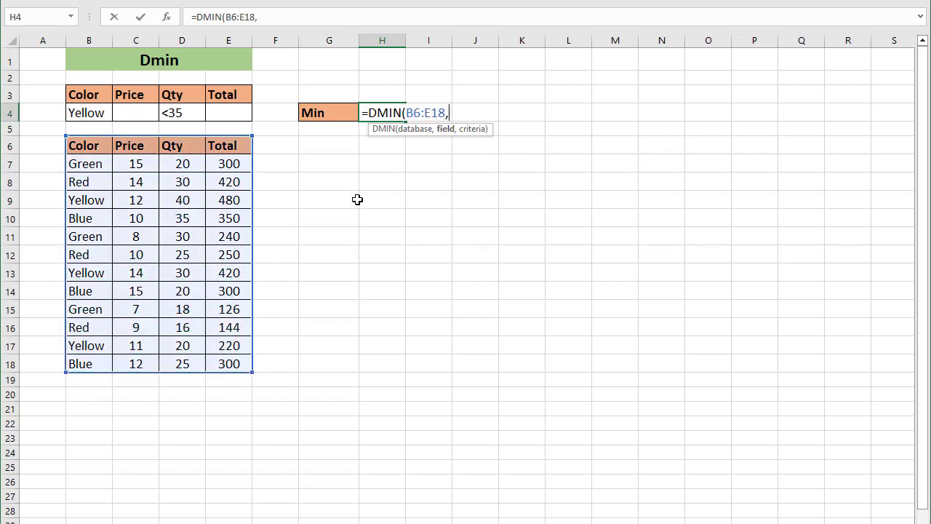
pyautogui.write('"total",')
pyautogui.click(100, 99)
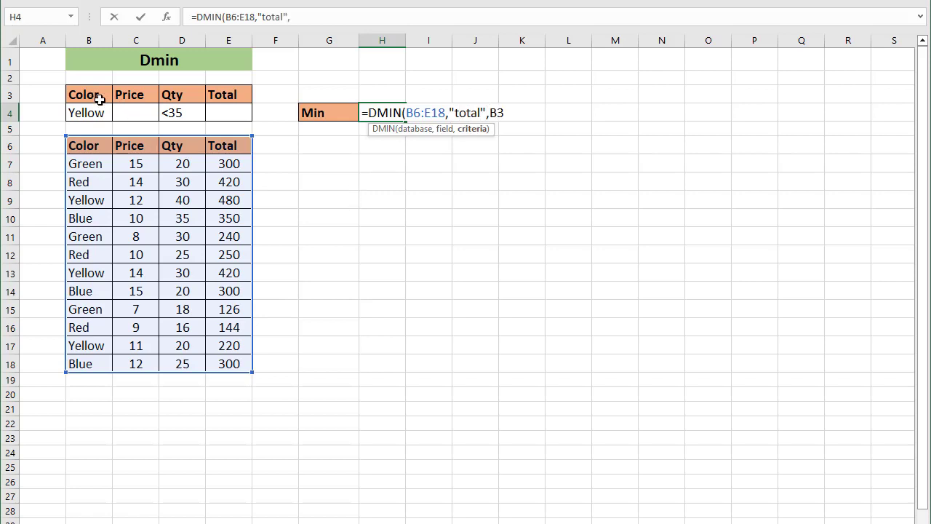
pyautogui.moveTo(99, 99); pyautogui.dragTo(216, 113)
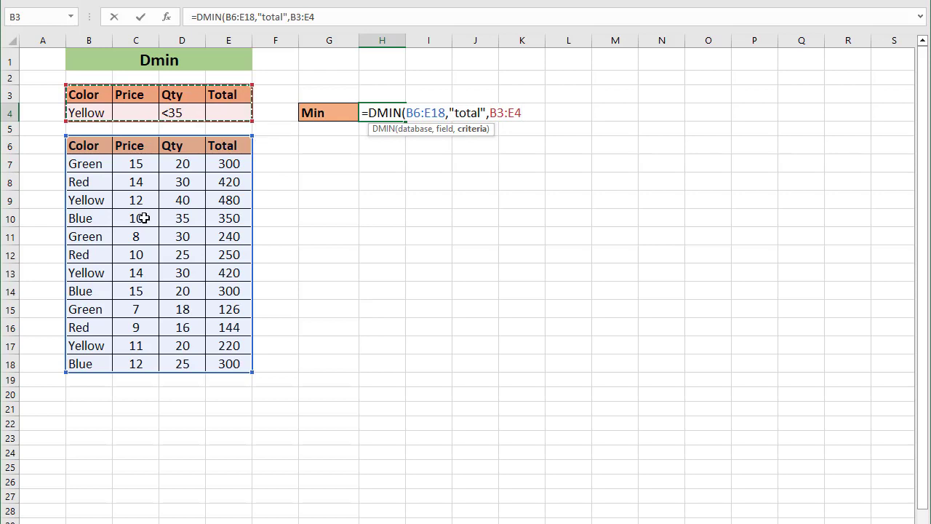
pyautogui.write(')')
pyautogui.press('Return')
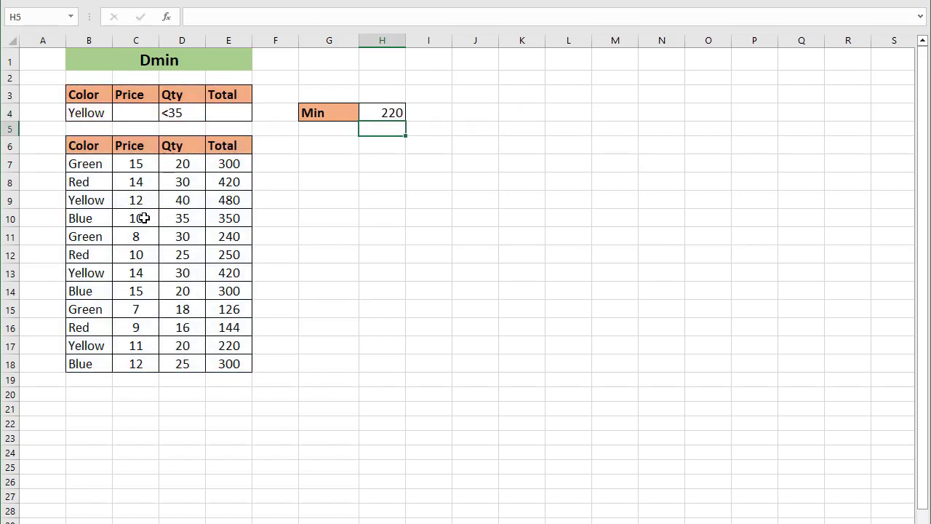
pyautogui.click(392, 112)
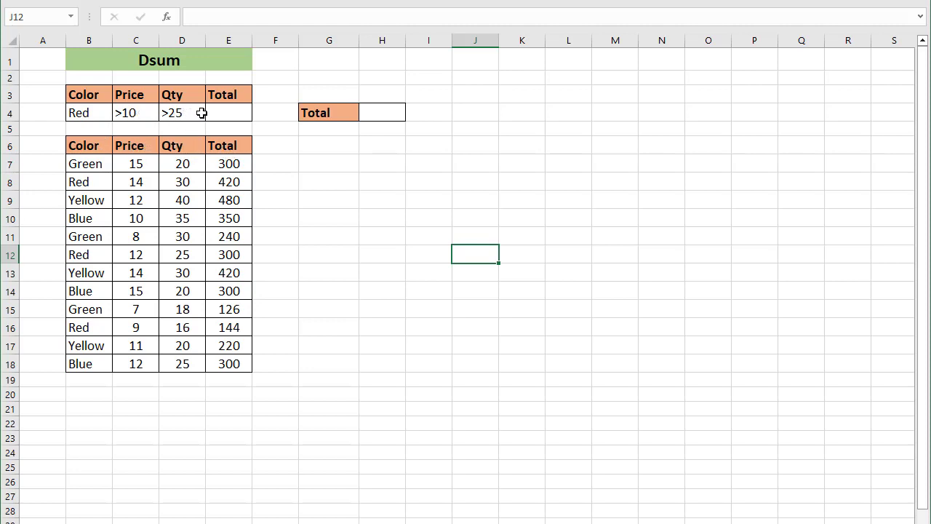
# Review the color, price, quantity and total criteria in row 4 of the Dsum sheet
pyautogui.click(99, 115)
pyautogui.click(133, 114)
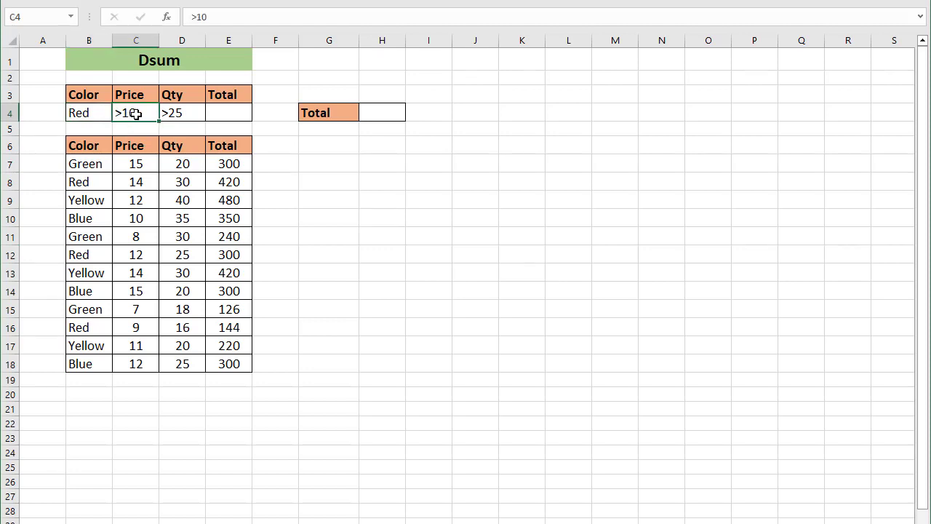
pyautogui.click(178, 117)
pyautogui.click(234, 116)
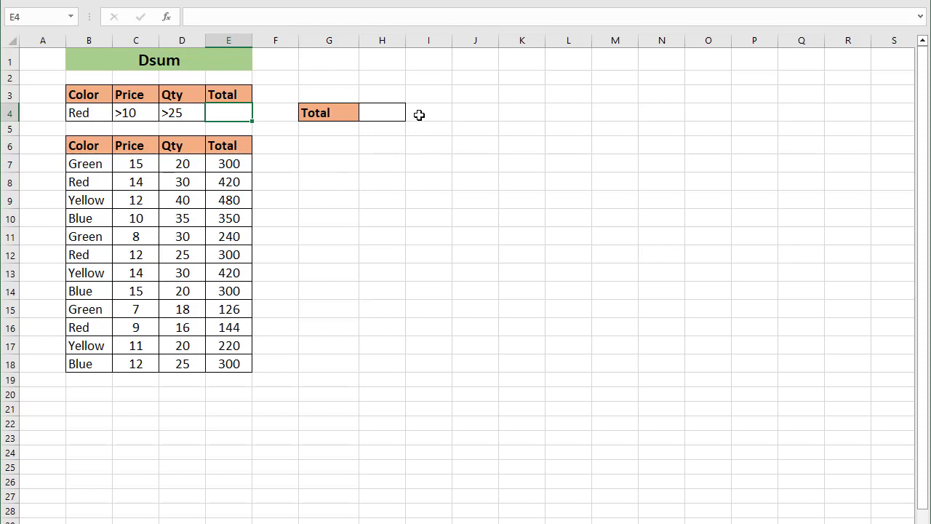
pyautogui.click(387, 120)
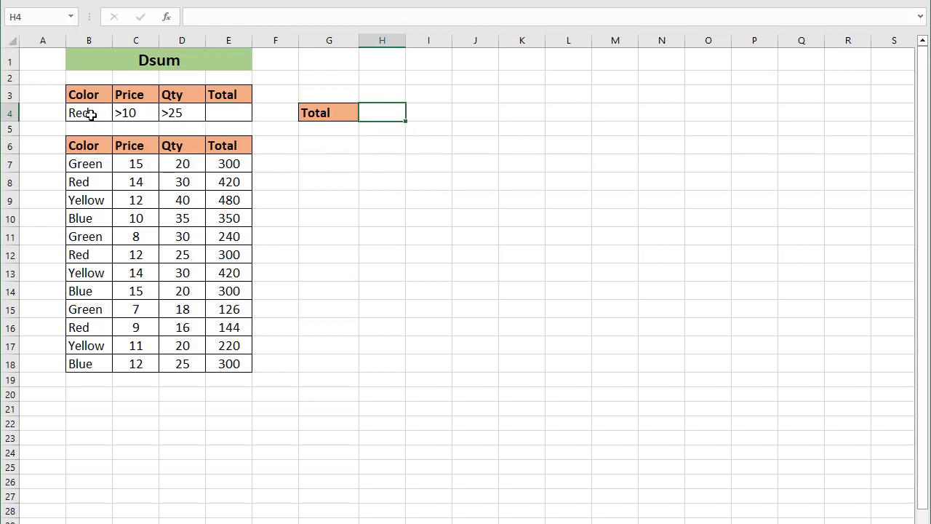
pyautogui.click(135, 115)
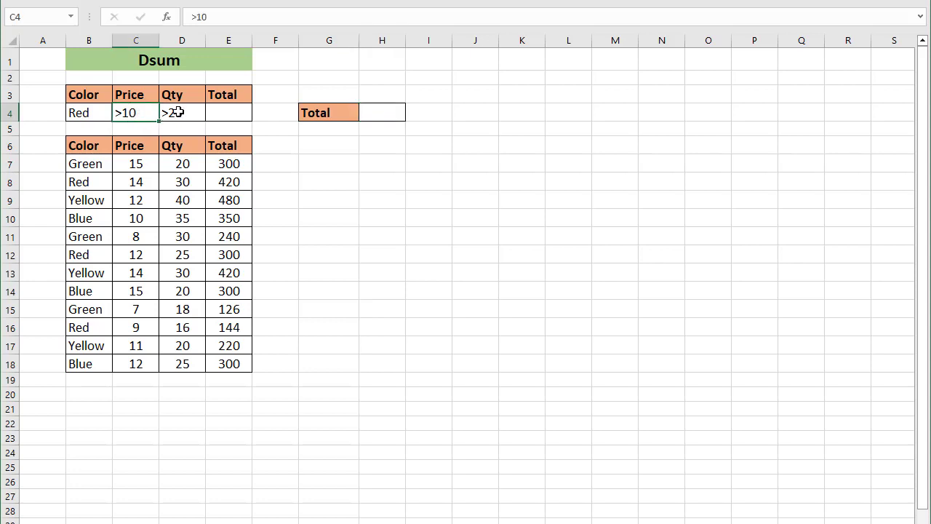
pyautogui.click(176, 112)
# Enter =DSUM(B6:E18,"total",B3:E4) in H4 of the Dsum sheet to add the Totals matching the criteria
pyautogui.click(368, 113)
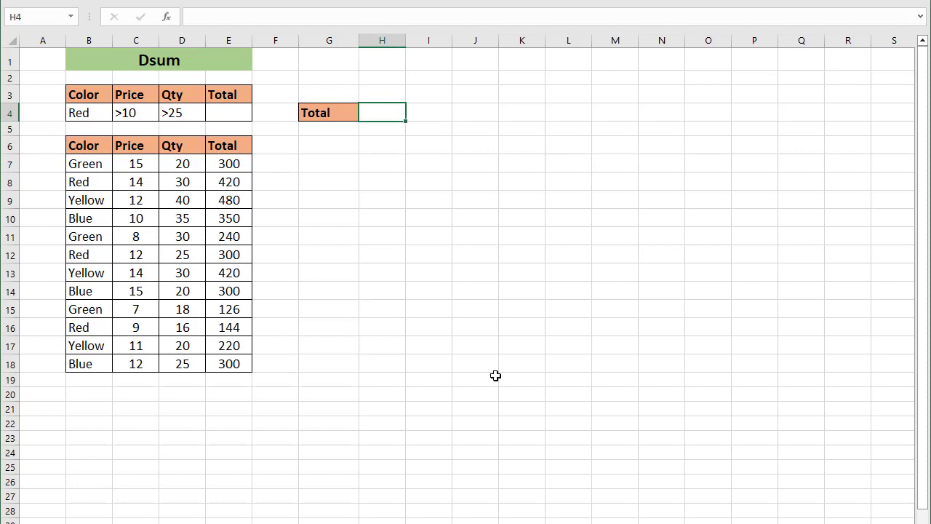
pyautogui.write('=dsu')
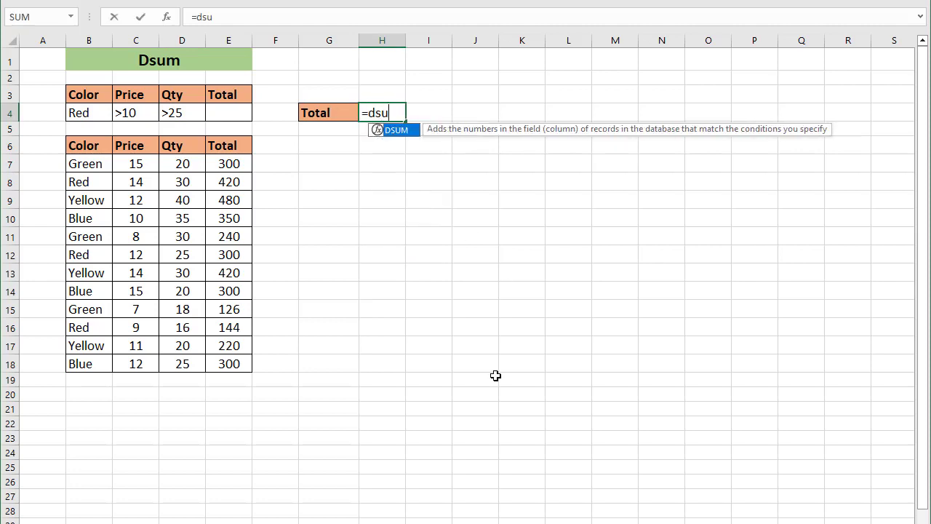
pyautogui.press('Tab')
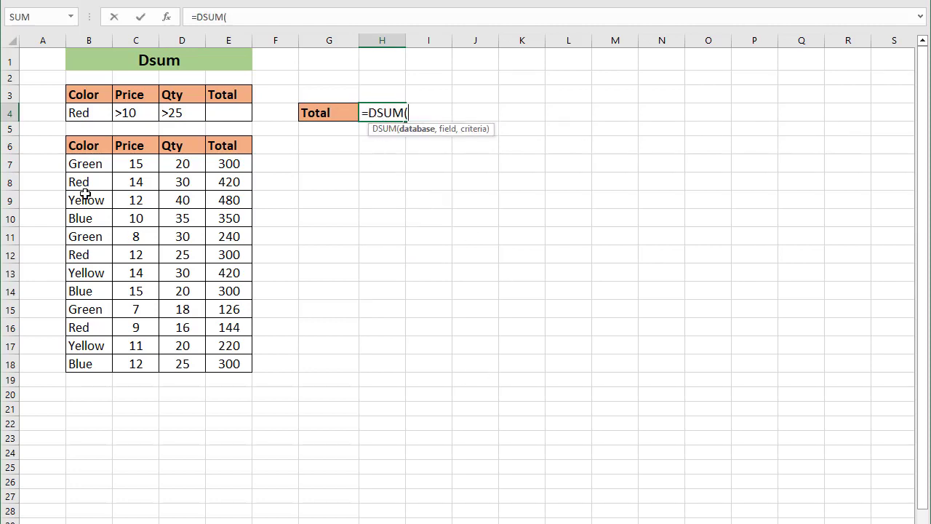
pyautogui.moveTo(89, 145); pyautogui.dragTo(201, 376)
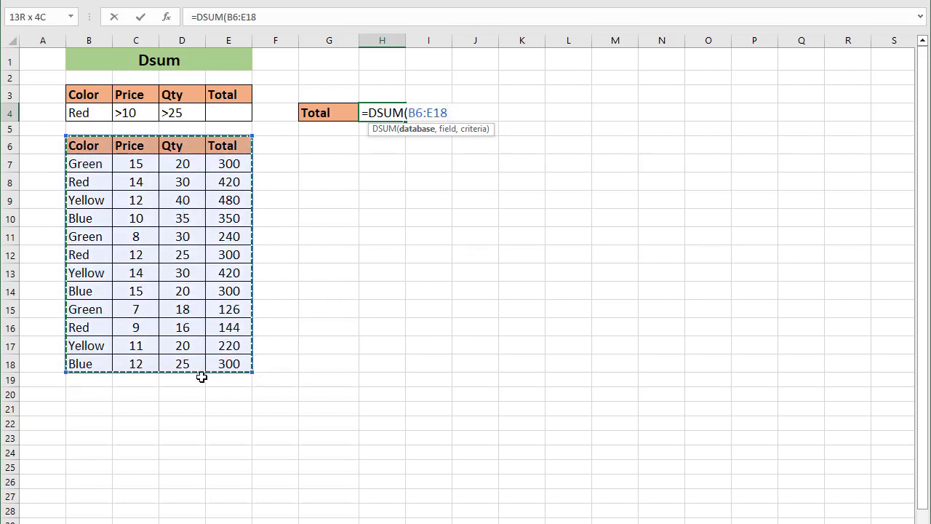
pyautogui.write(',')
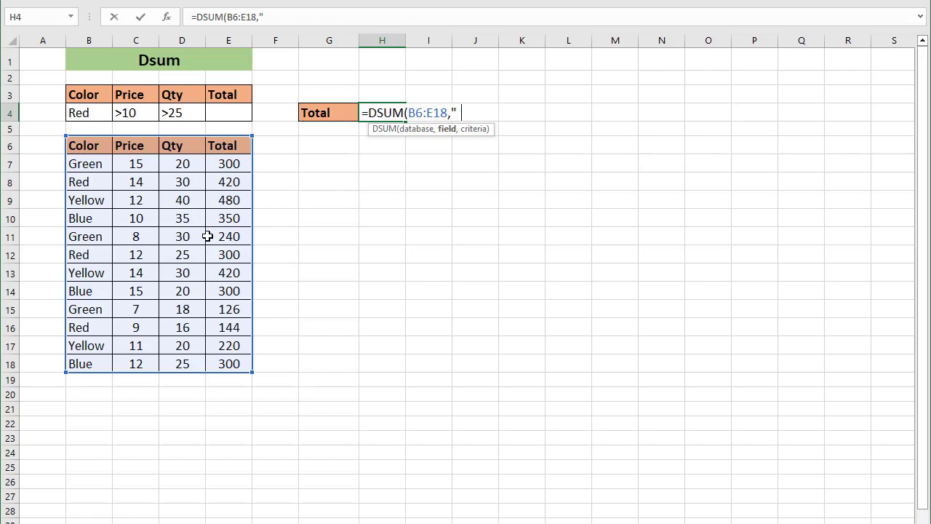
pyautogui.write('"total",')
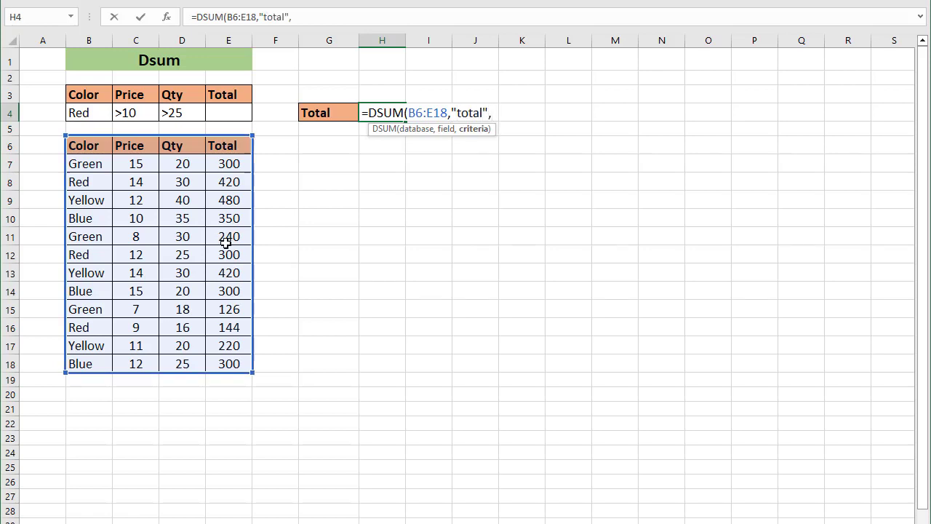
pyautogui.click(85, 94)
pyautogui.moveTo(142, 122); pyautogui.dragTo(230, 117)
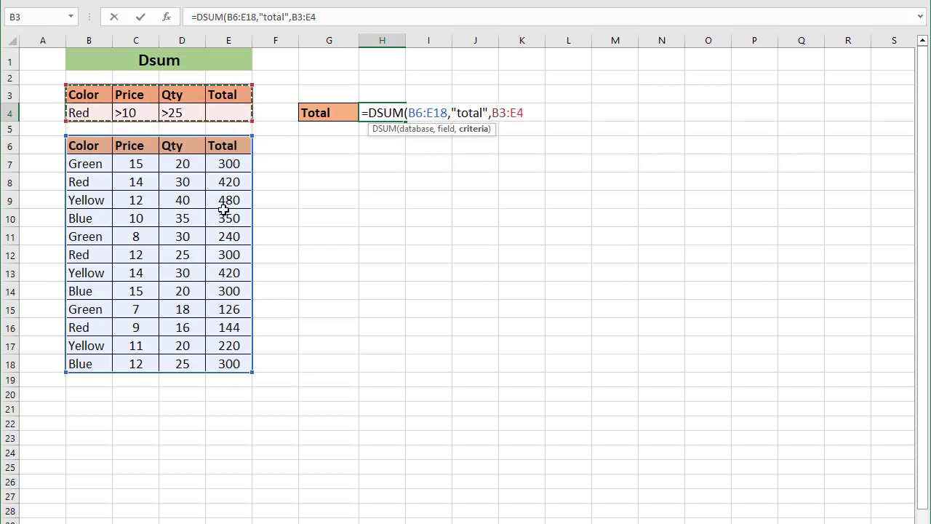
pyautogui.press('Return')
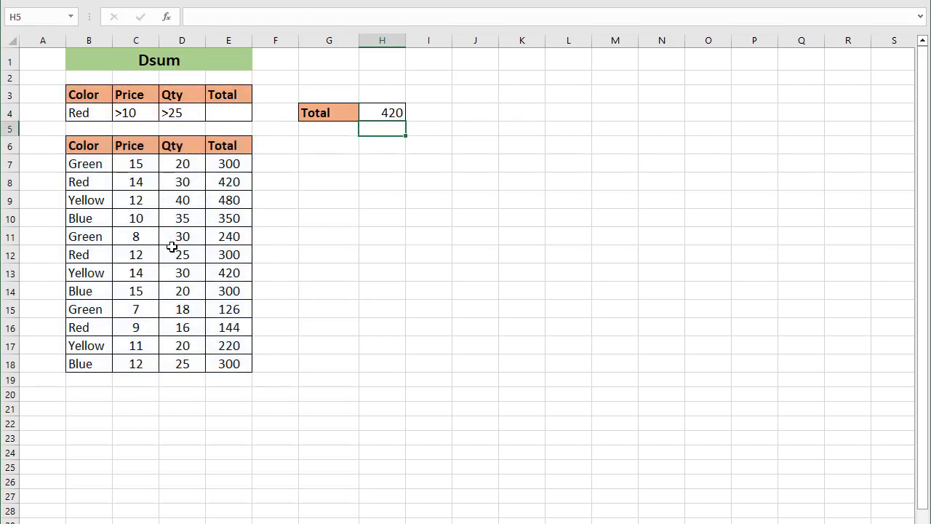
# Review the sum formula in H4 and check the Red rows 8 and 12 against the price and quantity criteria
pyautogui.click(375, 118)
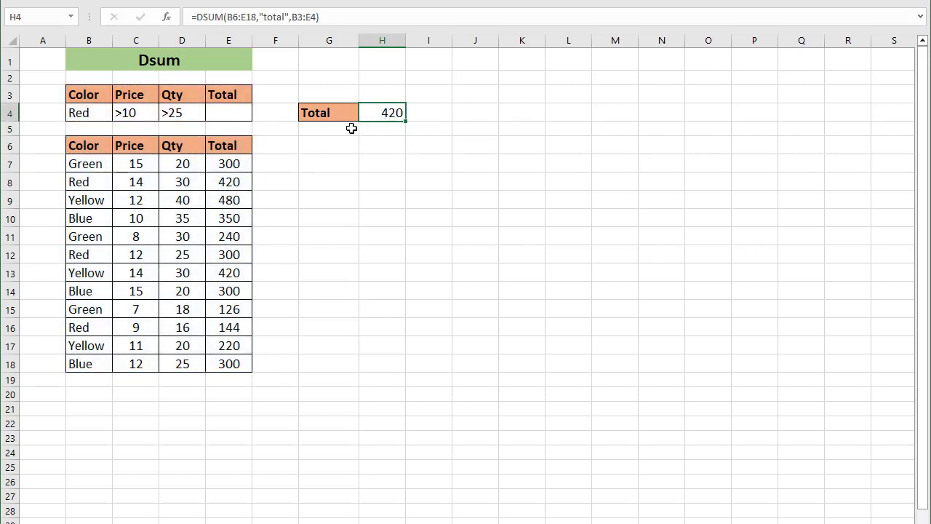
pyautogui.click(89, 182)
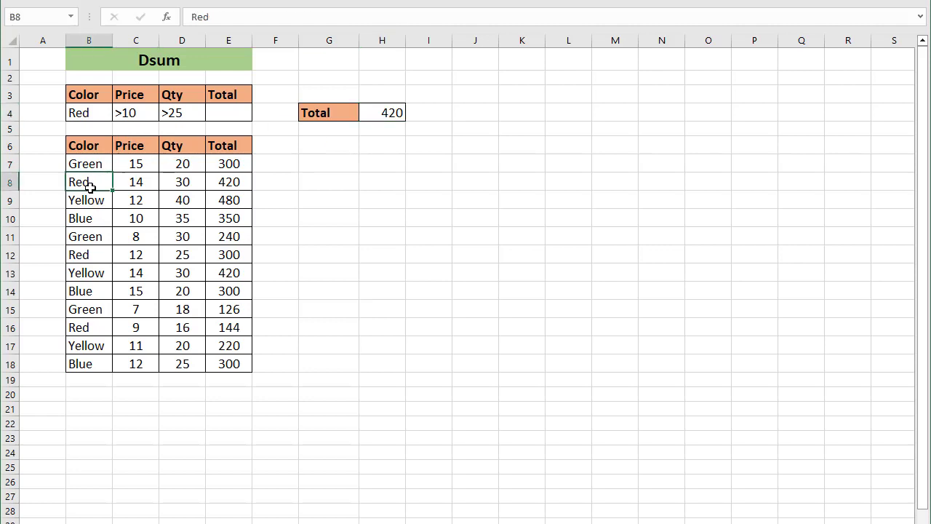
pyautogui.click(133, 186)
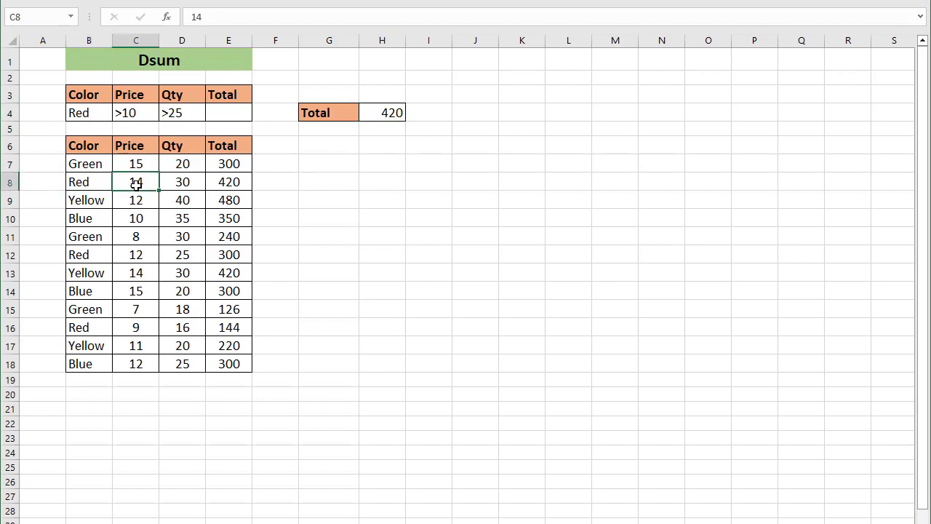
pyautogui.click(176, 187)
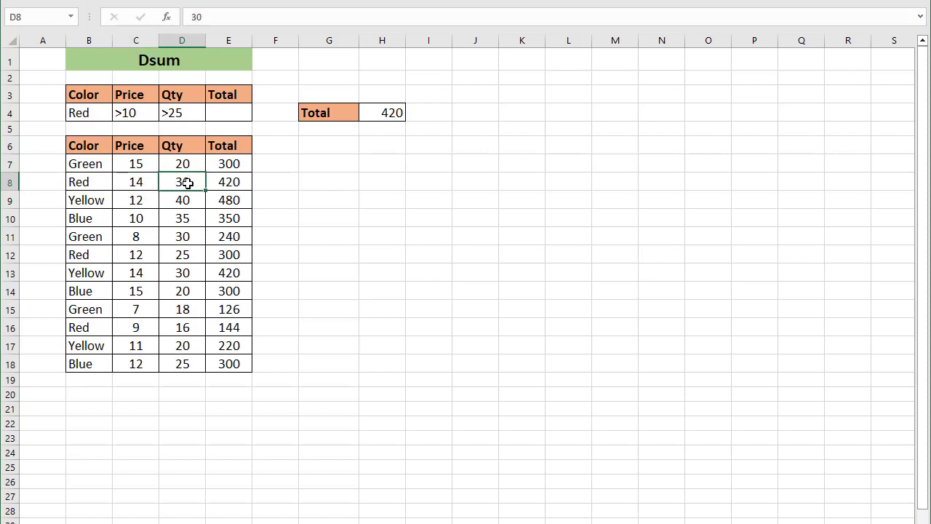
pyautogui.click(233, 186)
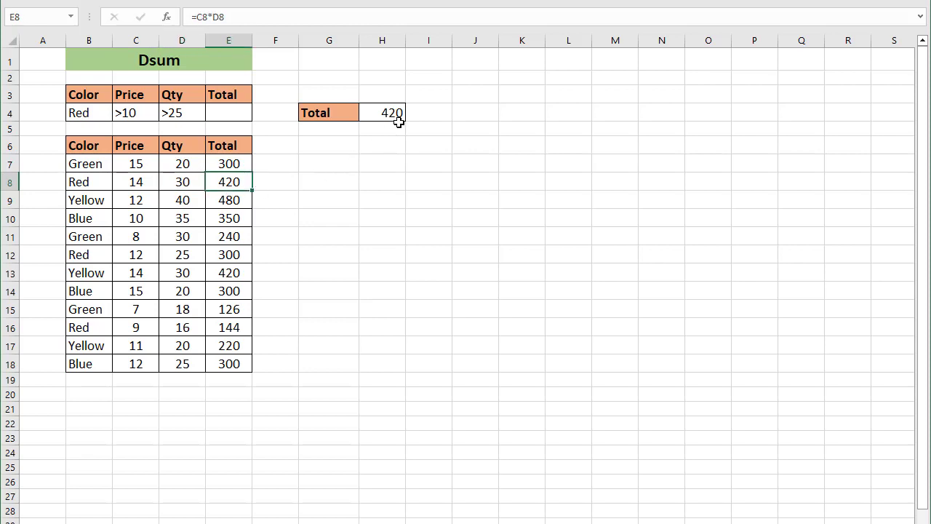
pyautogui.click(94, 254)
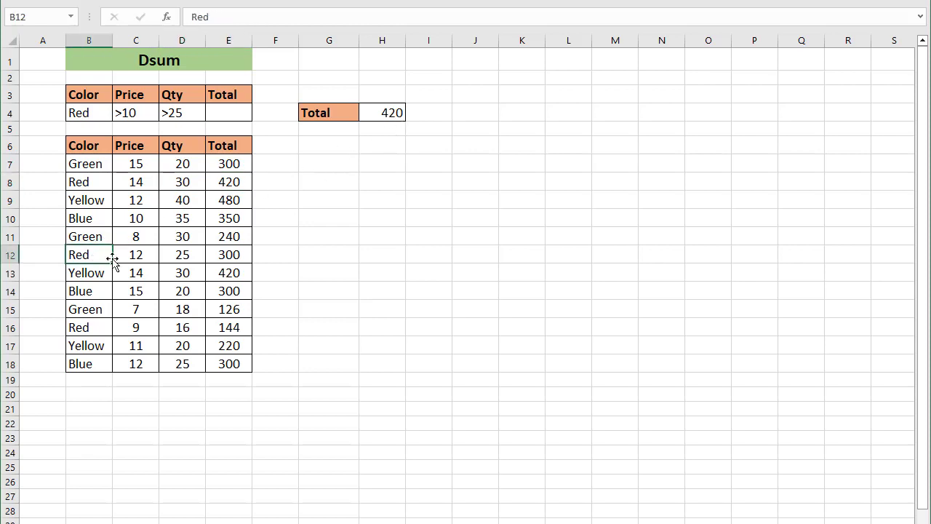
pyautogui.click(141, 255)
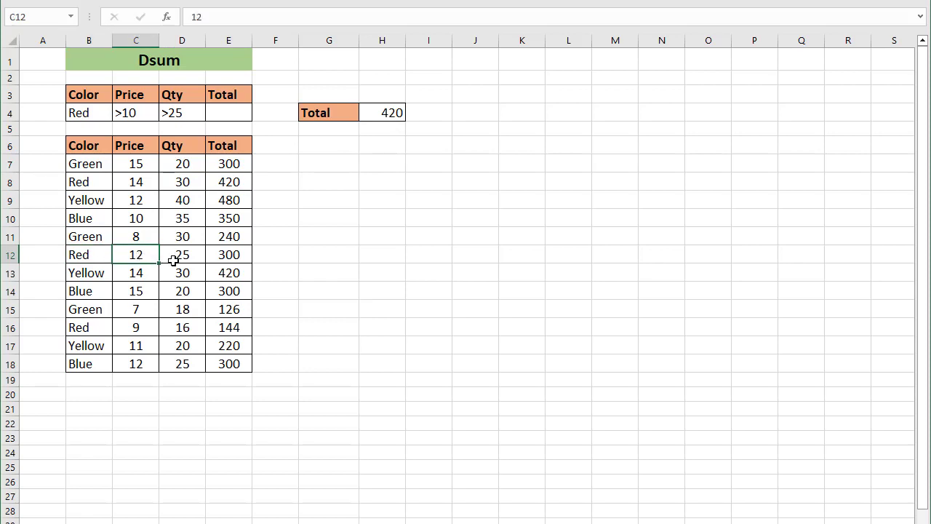
pyautogui.click(172, 260)
pyautogui.click(228, 256)
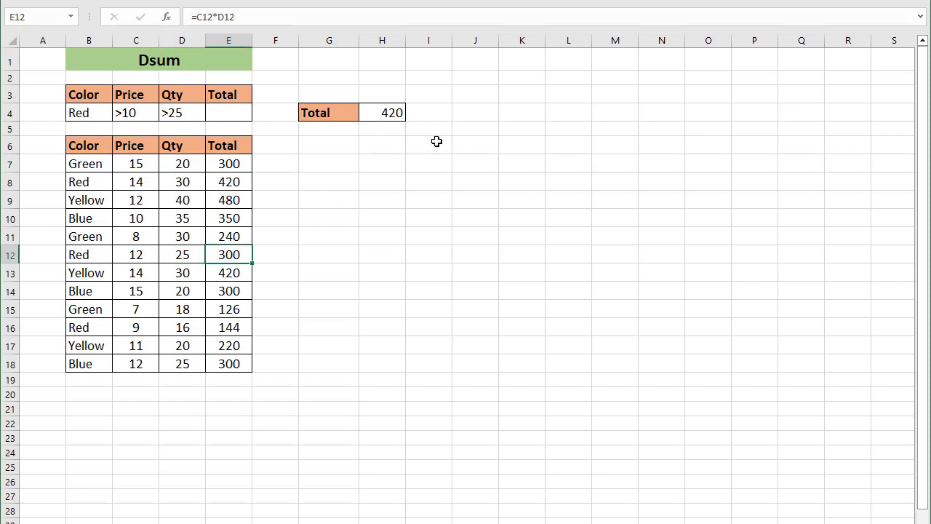
# Set the Qty of the Red row 12 to 30 so that it meets the quantity criterion
pyautogui.click(193, 253)
pyautogui.write('30')
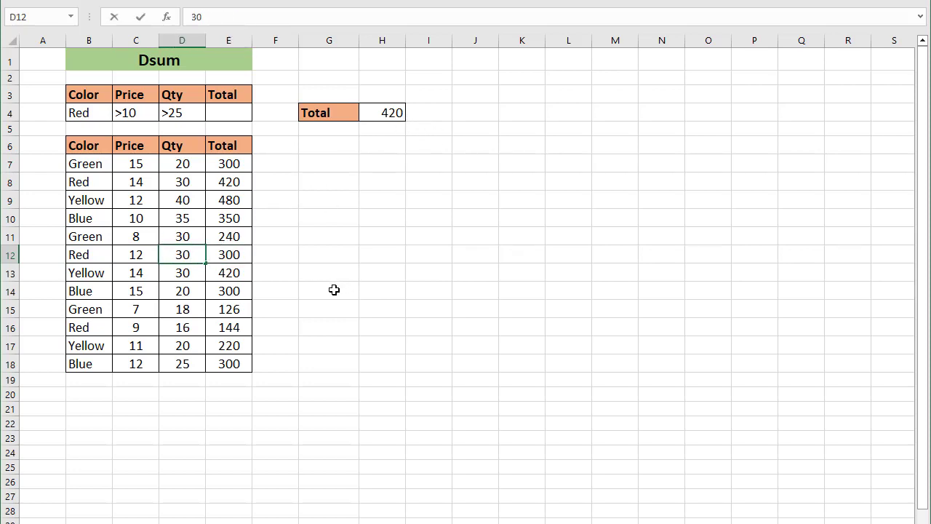
pyautogui.press('Return')
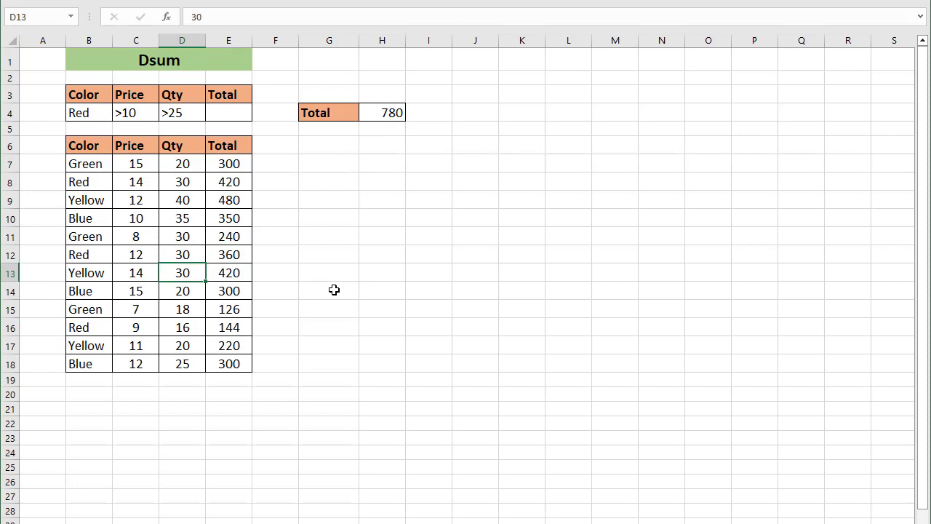
# Set the Price of the Red row 16 to 15 and its Qty to 30
pyautogui.click(96, 333)
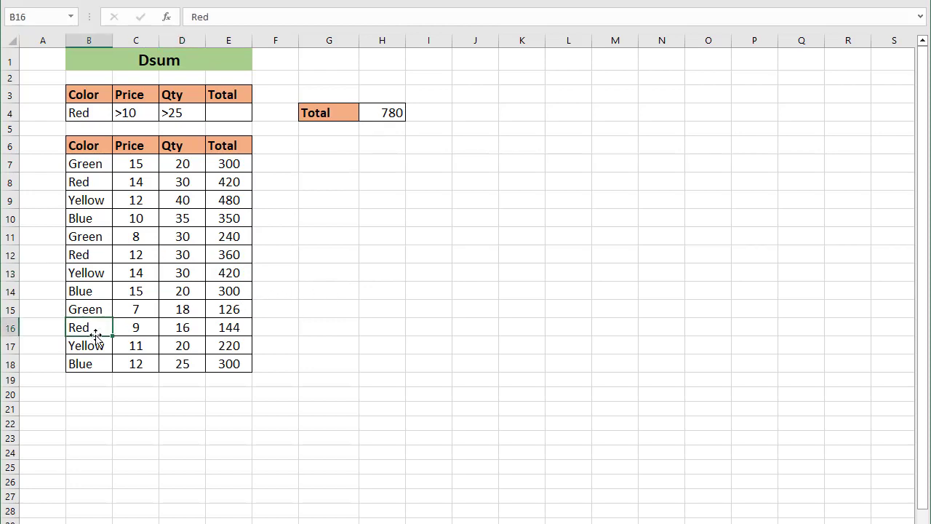
pyautogui.click(143, 331)
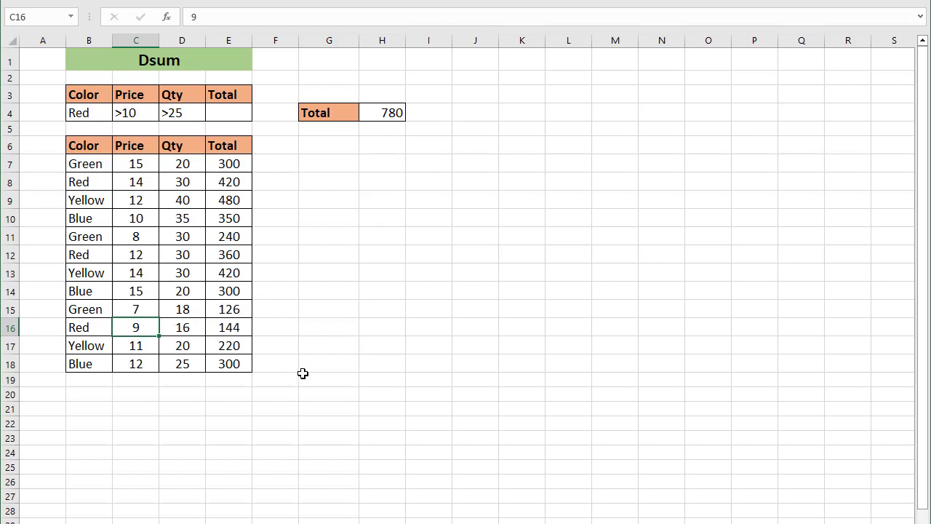
pyautogui.write('15')
pyautogui.press('Tab')
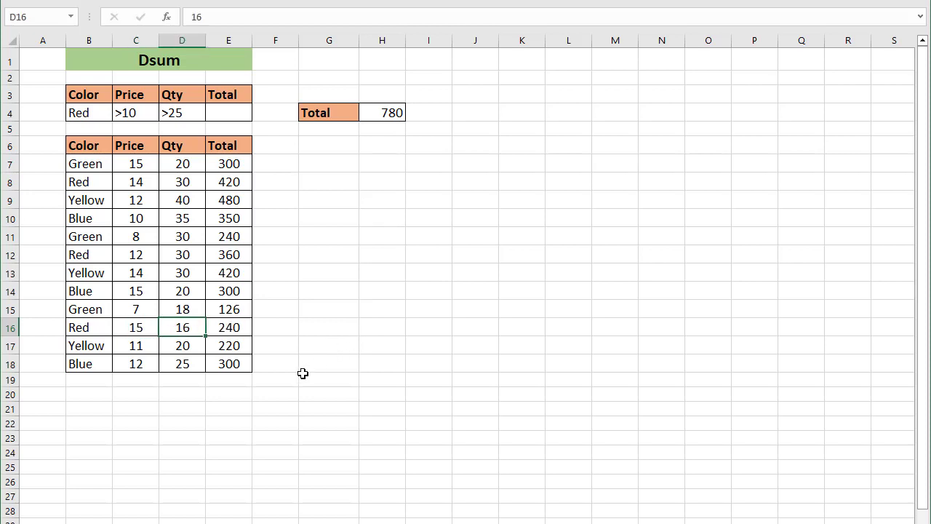
pyautogui.write('30')
pyautogui.press('Tab')
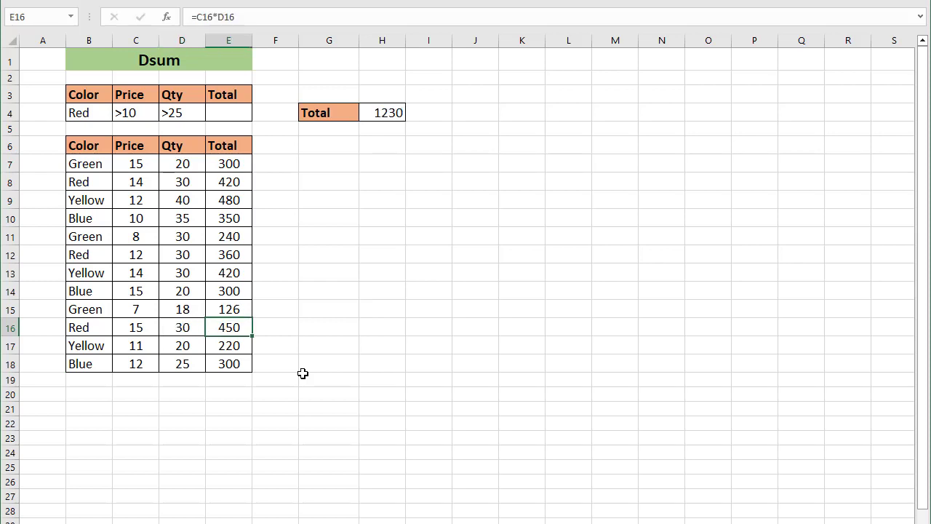